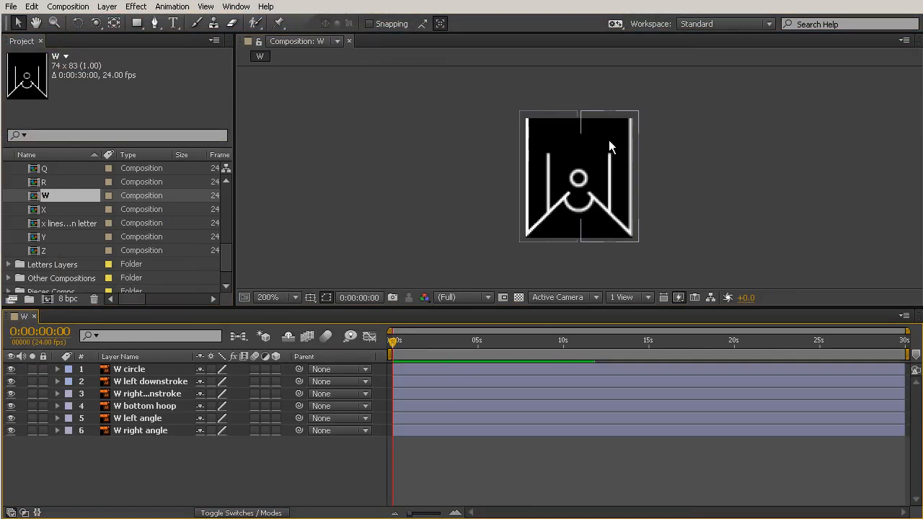
Replace the W circle layer with the CIRCLE composition from Pieces Comps and start it at about 1 second
left_click_drag(608, 140, 556, 144)
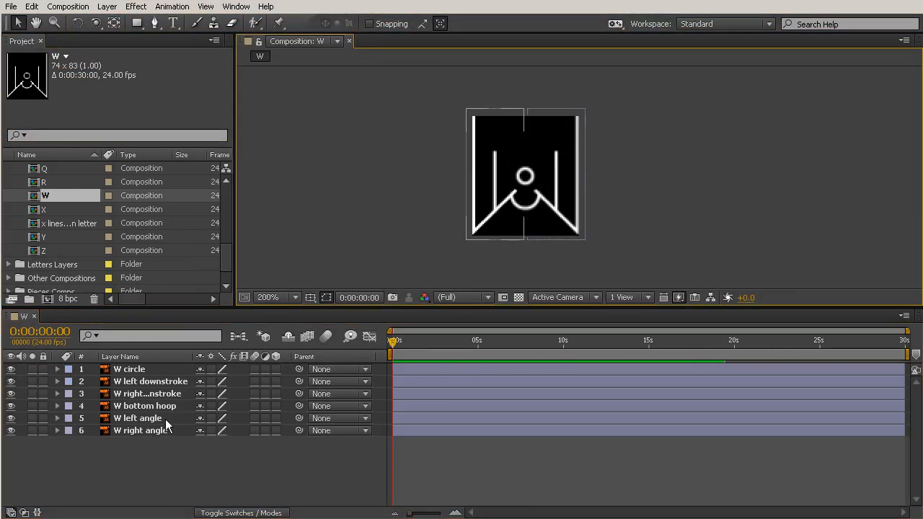
left_click(145, 369)
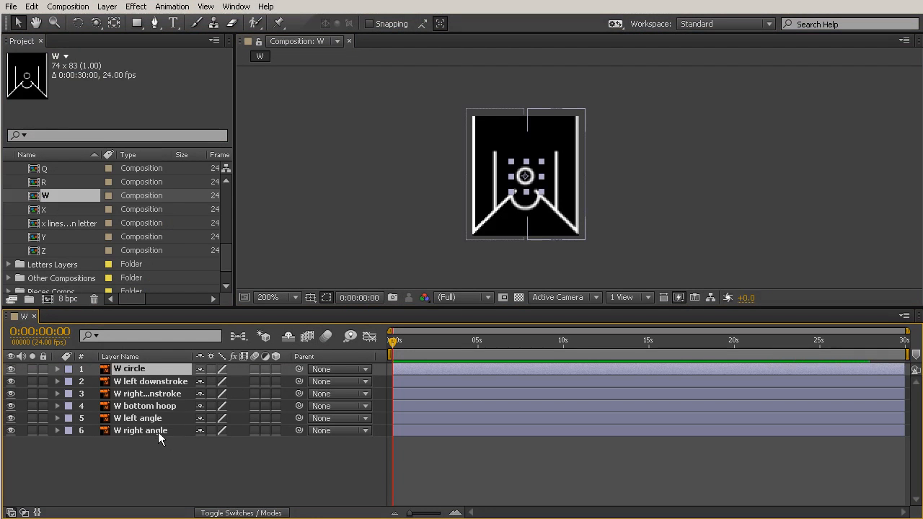
scroll(37, 272, "down", 2)
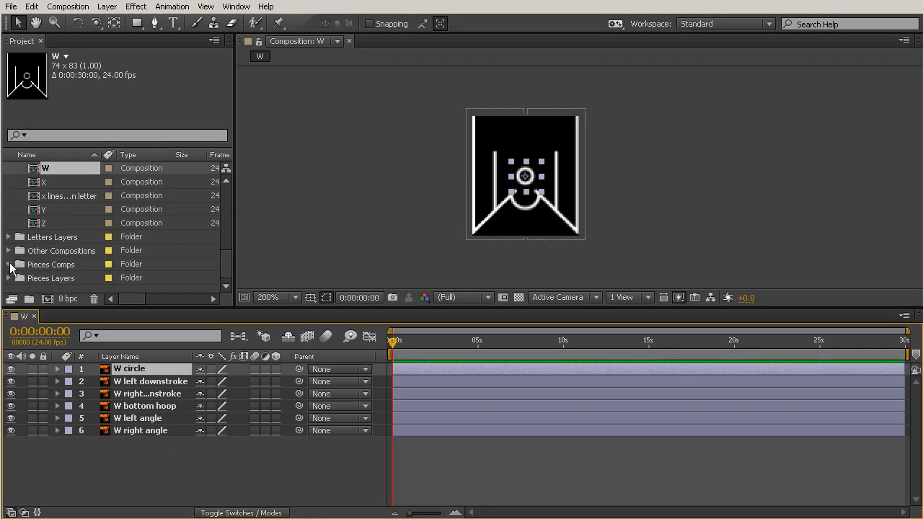
left_click(9, 264)
left_click(56, 210)
left_click_drag(56, 211, 145, 372)
mouse_move(396, 355)
left_mouse_down()
mouse_move(407, 345)
mouse_move(445, 345)
mouse_move(447, 367)
mouse_move(386, 353)
mouse_move(439, 363)
mouse_move(398, 363)
left_mouse_up()
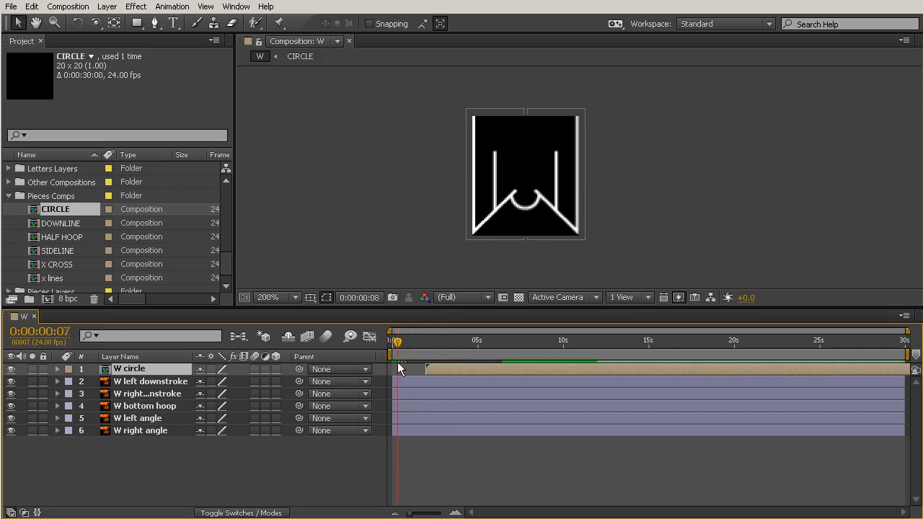
left_click_drag(412, 514, 433, 513)
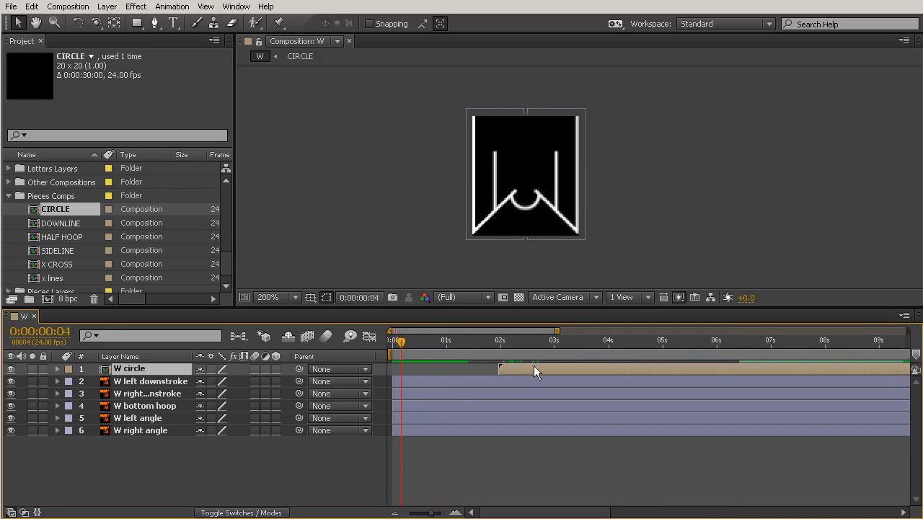
Create shape layers from the W left downstroke and W right downstroke vector layers
left_click(164, 386)
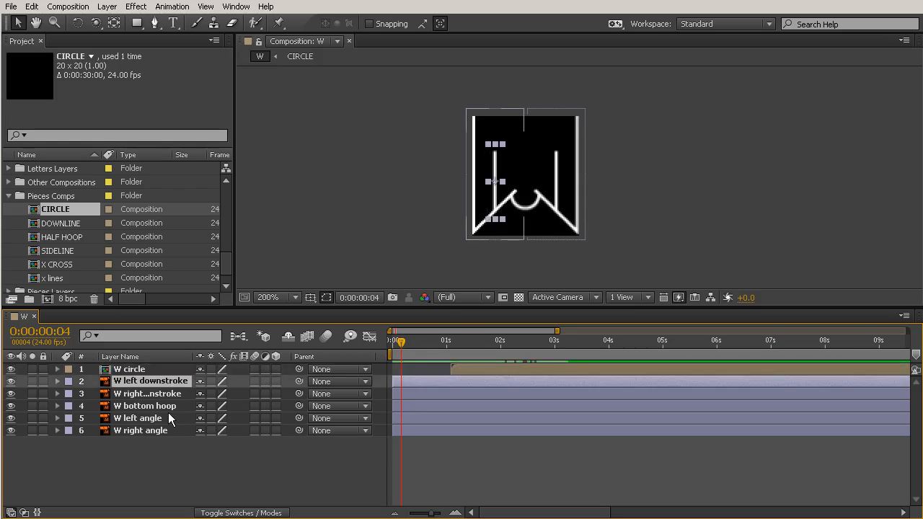
key("ctrl+Down")
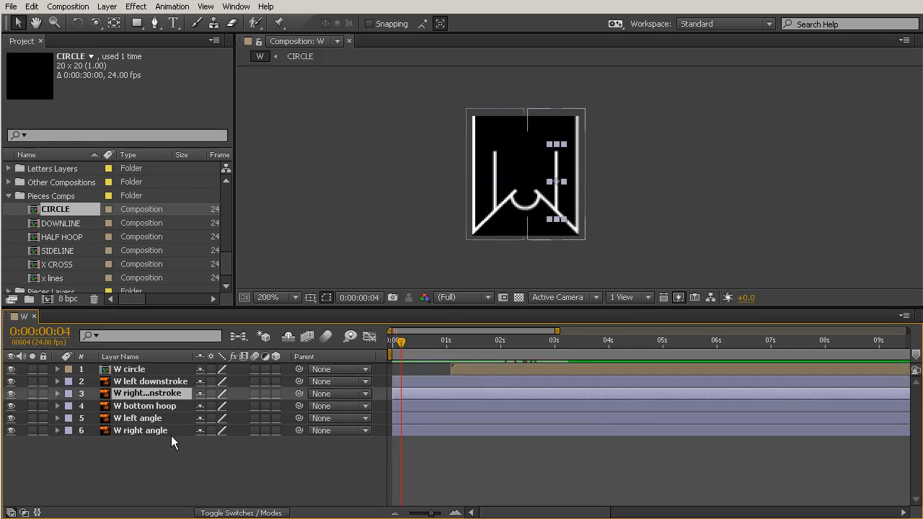
left_click(163, 384, "shift")
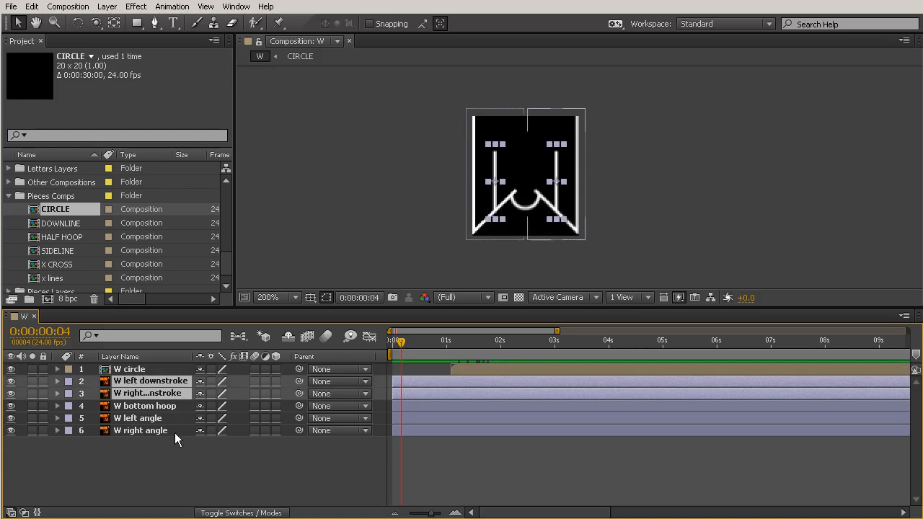
right_click(151, 388)
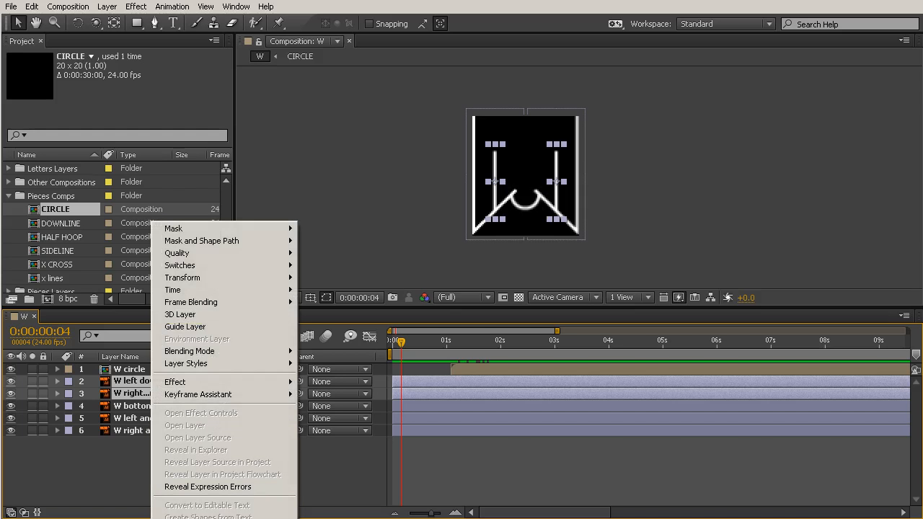
left_click(217, 518)
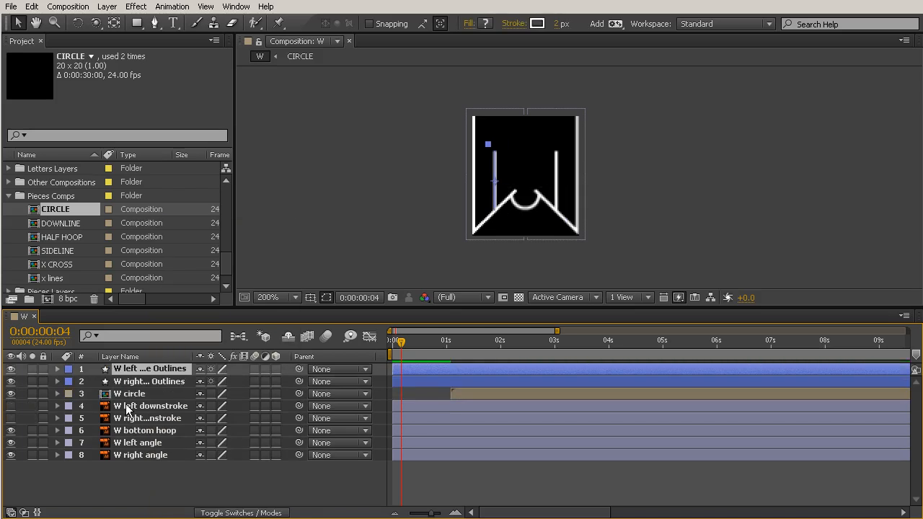
Delete the two original downstroke layers and move both downstroke outlines directly below W circle
left_click(126, 406)
left_click(131, 420, "shift")
key("Delete")
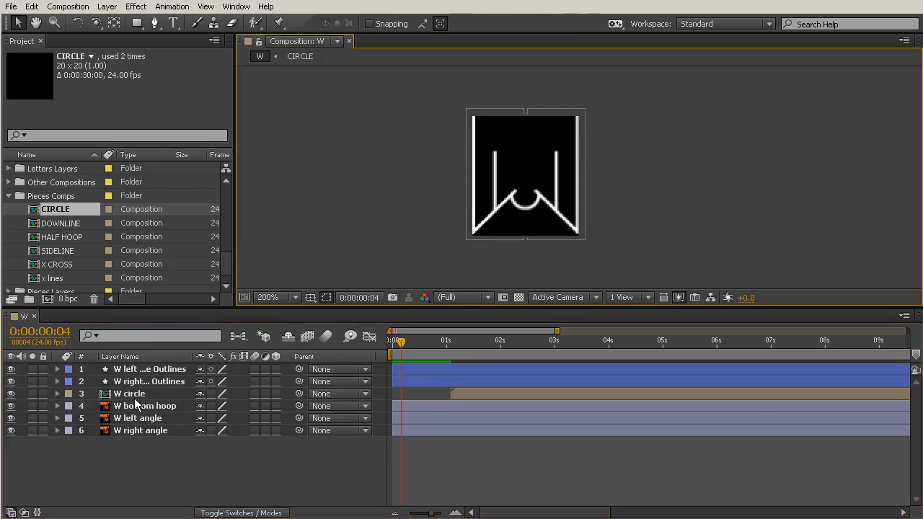
left_click(139, 370)
left_click(142, 381, "shift")
left_click_drag(143, 371, 145, 401)
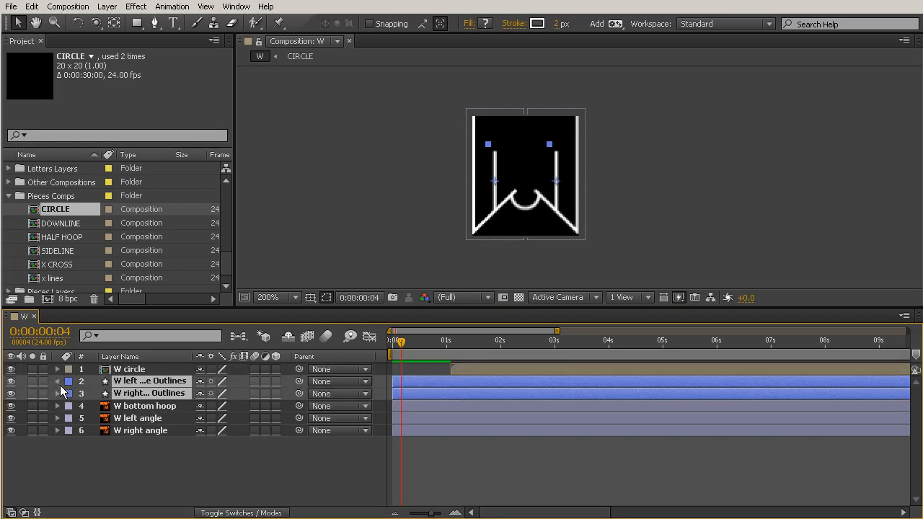
Add Trim Paths to both the left and right downstroke outlines
left_click(58, 382)
left_click(282, 394)
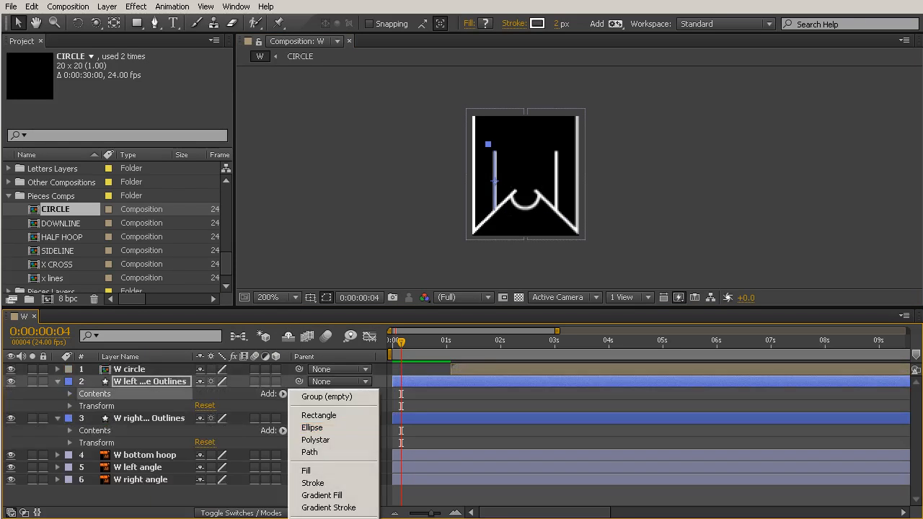
left_click(319, 517)
left_click(283, 455)
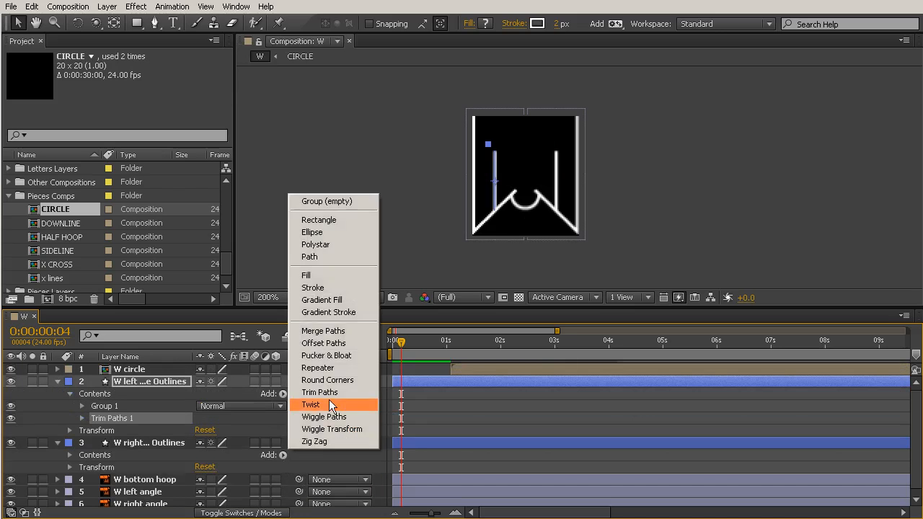
left_click(319, 392)
At 0:00, keyframe the Trim Paths End of both downstroke outlines at 0%
left_click_drag(401, 345, 391, 345)
left_click(82, 418)
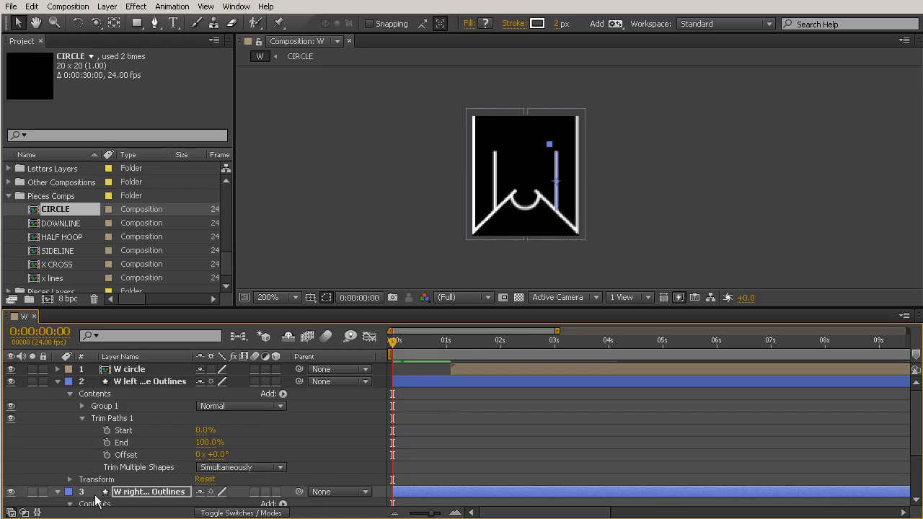
scroll(102, 463, "down", 2)
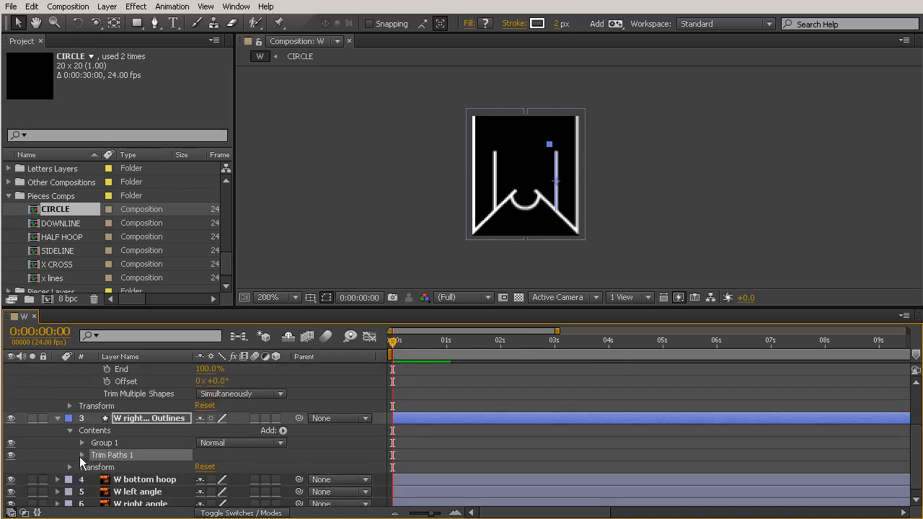
left_click(82, 455)
left_click_drag(208, 475, 124, 476)
scroll(163, 421, "up", 1)
left_click_drag(212, 407, 127, 402)
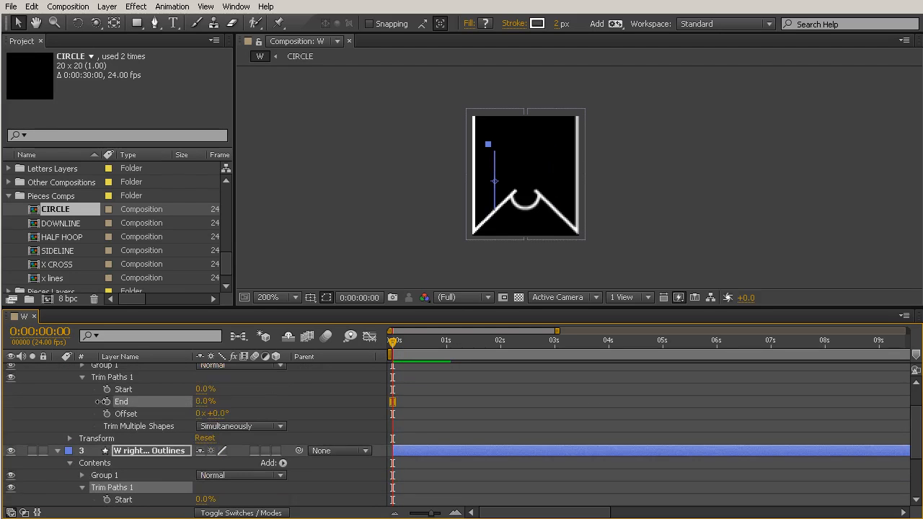
left_click(107, 402)
scroll(121, 421, "down", 1)
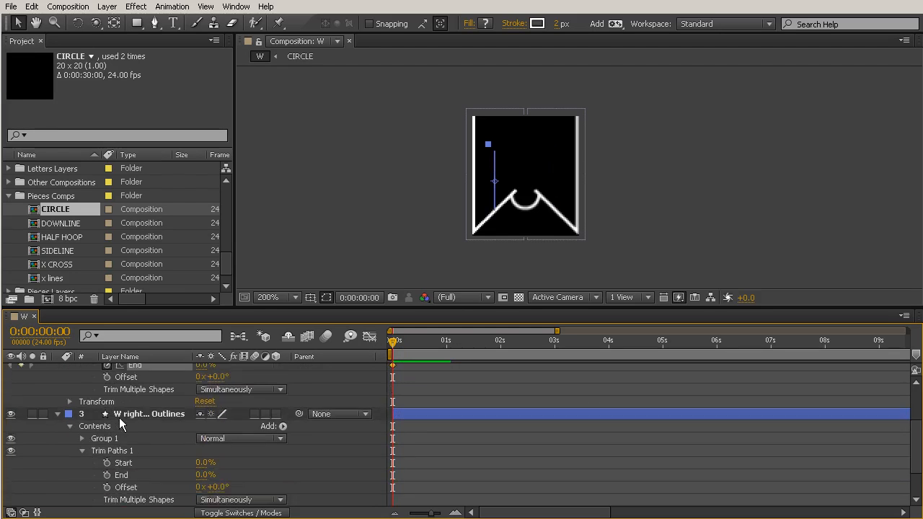
left_click(106, 476)
At frame 15, keyframe the Trim Paths End of both downstroke outlines at 100%
key("shift+Page_Down")
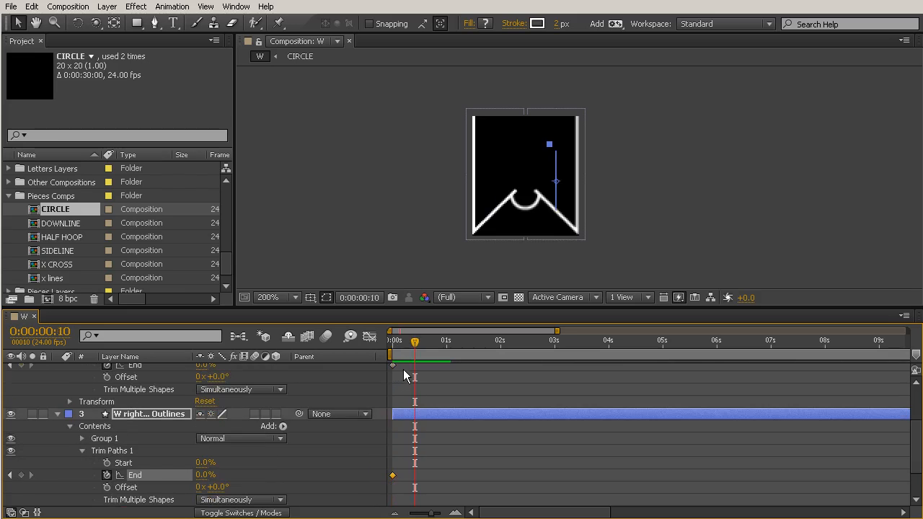
key("Page_Down")
key("Page_Down")
key("Page_Down")
key("Page_Down")
key("Page_Down")
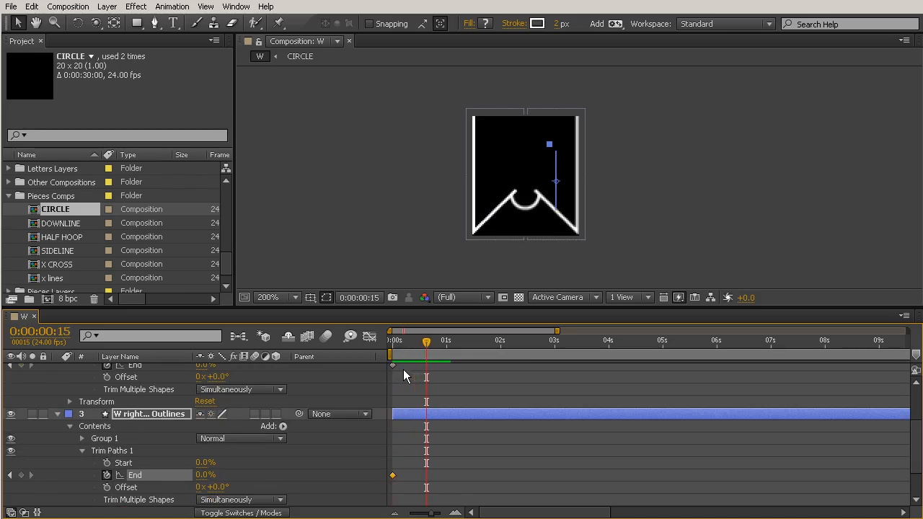
left_click_drag(203, 476, 268, 475)
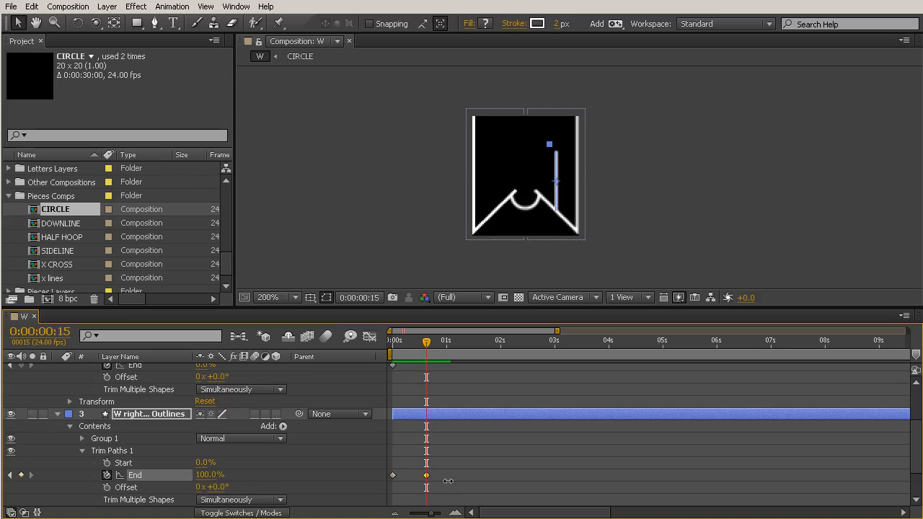
scroll(209, 404, "up", 3)
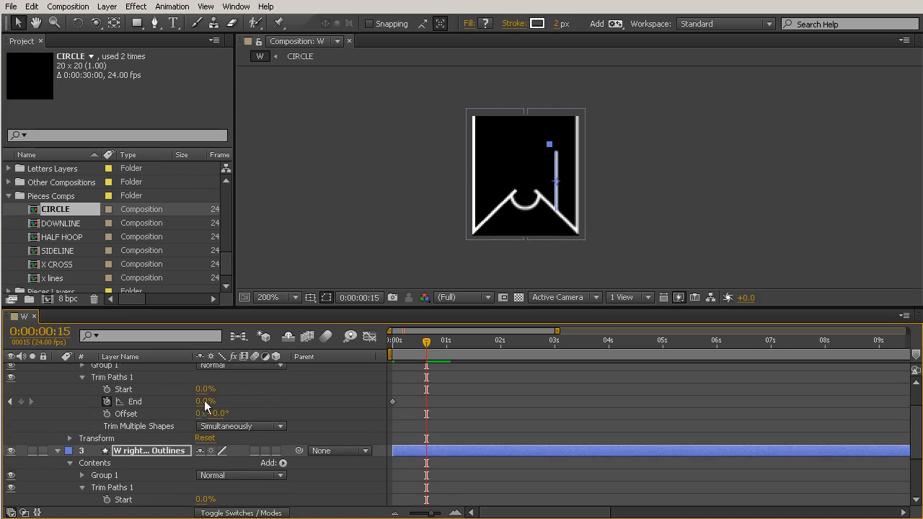
left_click_drag(205, 401, 306, 400)
left_click(522, 401)
scroll(501, 415, "down", 1)
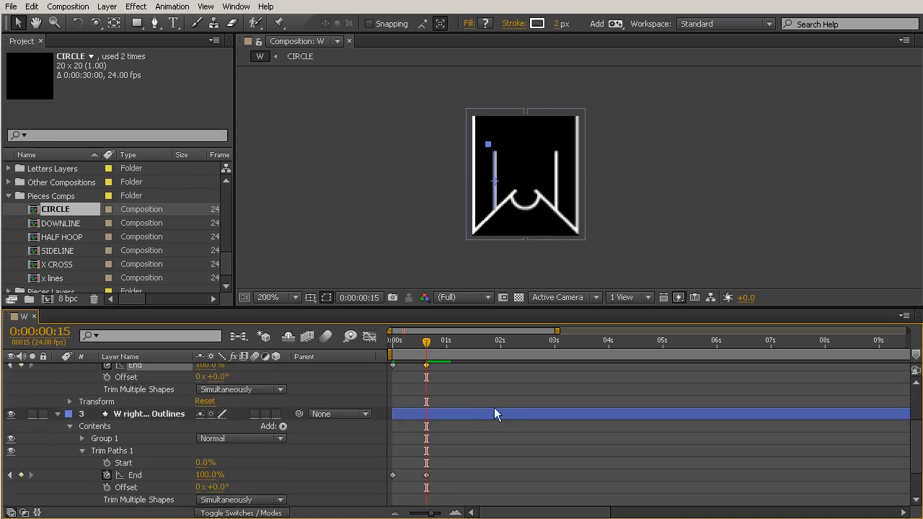
Ease in the final End keyframes of both downstrokes with a long incoming influence in the Graph Editor, and scrub through the animation
scroll(472, 402, "up", 1)
left_click_drag(452, 386, 409, 454)
left_click(370, 343)
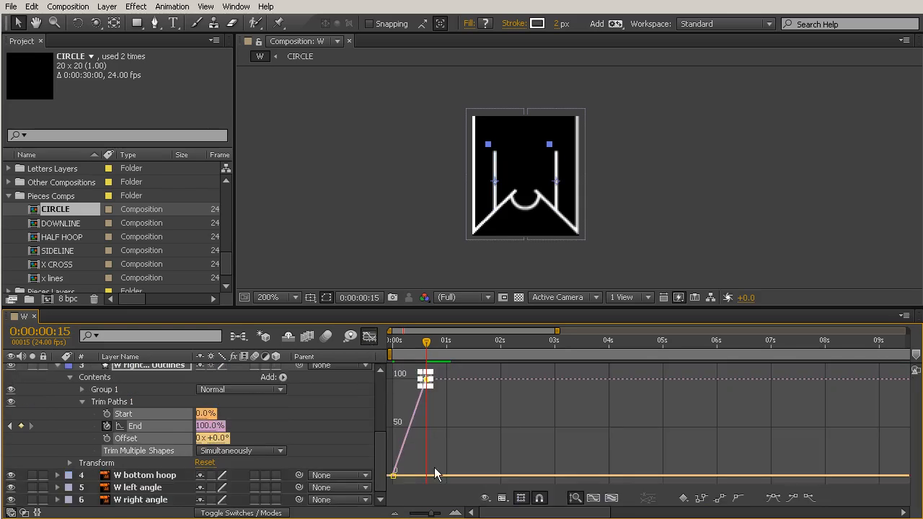
left_click_drag(430, 514, 439, 514)
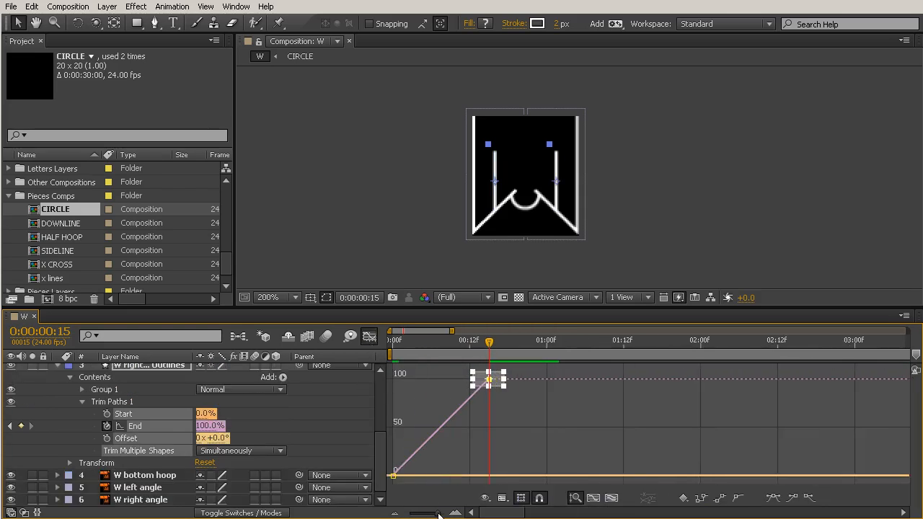
left_click(792, 497)
left_click_drag(456, 378, 370, 384)
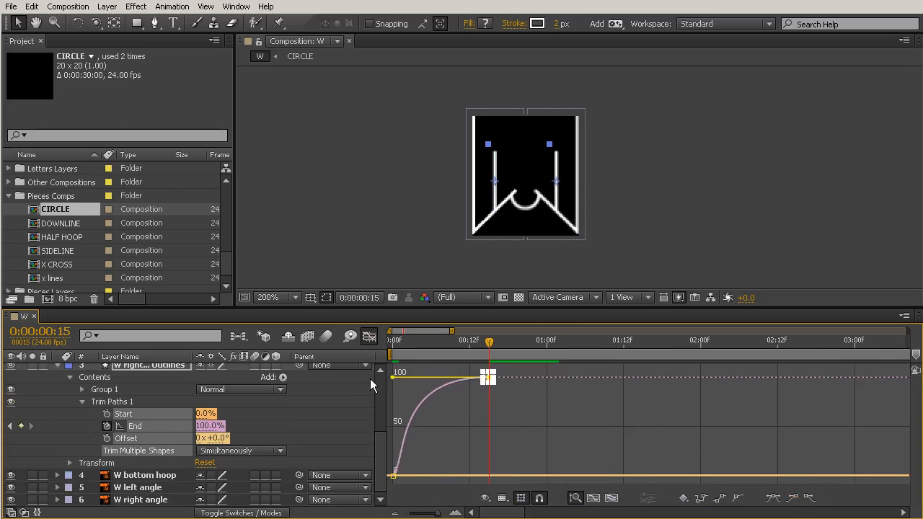
left_click(369, 337)
mouse_move(458, 350)
left_mouse_down()
mouse_move(357, 347)
mouse_move(532, 372)
mouse_move(394, 367)
mouse_move(720, 363)
left_mouse_up()
Enlarge the timeline area and create a shape layer from the W bottom hoop vector layer
left_click(534, 207)
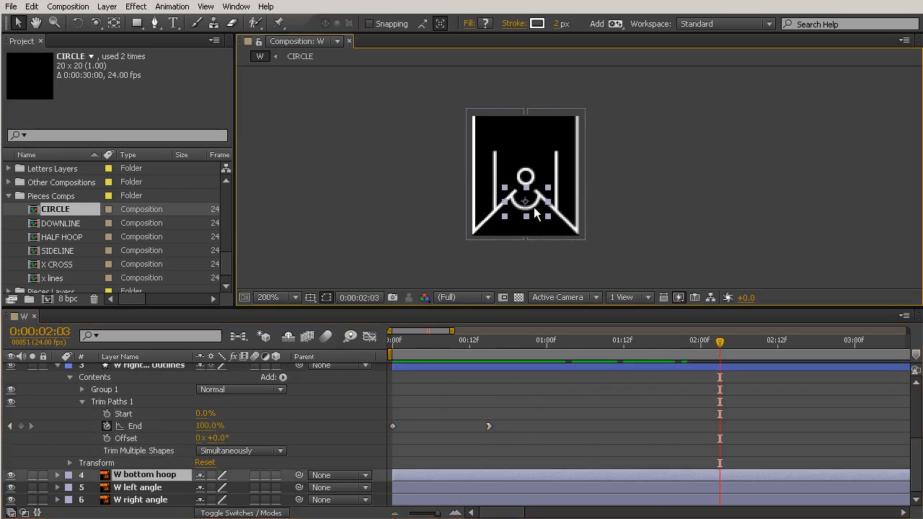
right_click(164, 473)
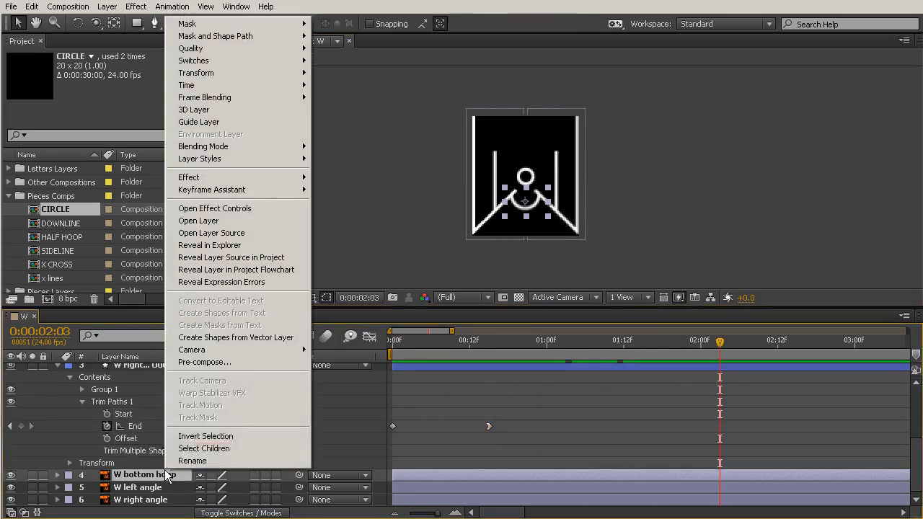
left_click(552, 376)
left_click_drag(536, 306, 537, 153)
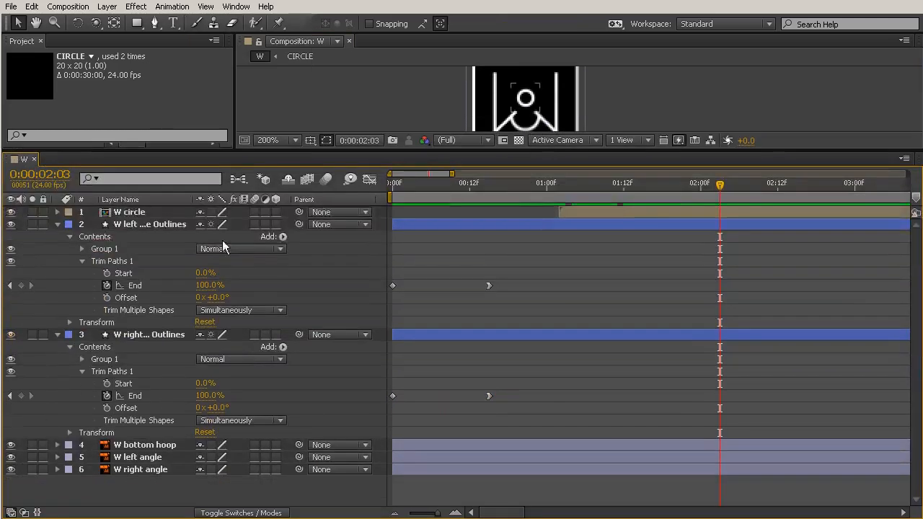
left_click(142, 449)
right_click(149, 446)
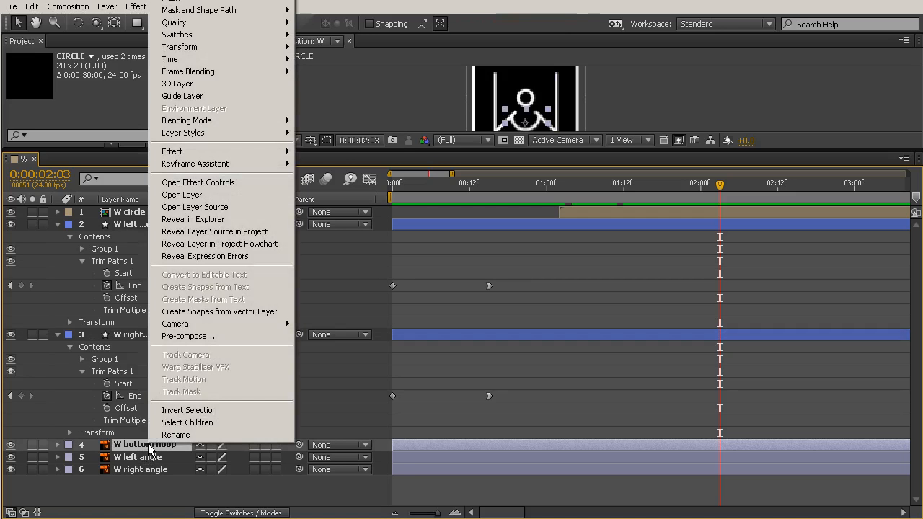
left_click(259, 313)
Move the bottom hoop outlines below the right downstroke outlines and delete the original bottom hoop layer
left_click_drag(142, 224, 150, 453)
left_click(144, 456)
key("Delete")
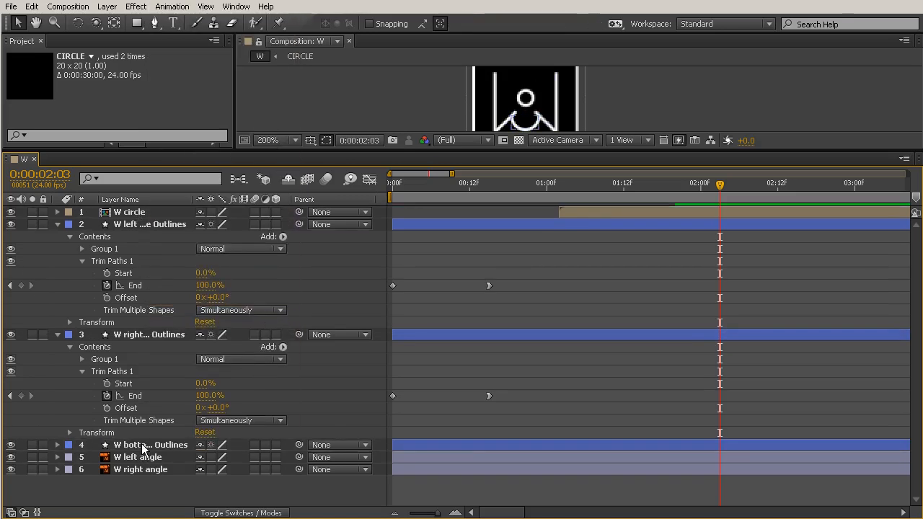
Add Pucker & Bloat to the bottom hoop outlines and expand its settings
left_click(141, 447)
left_click(58, 444)
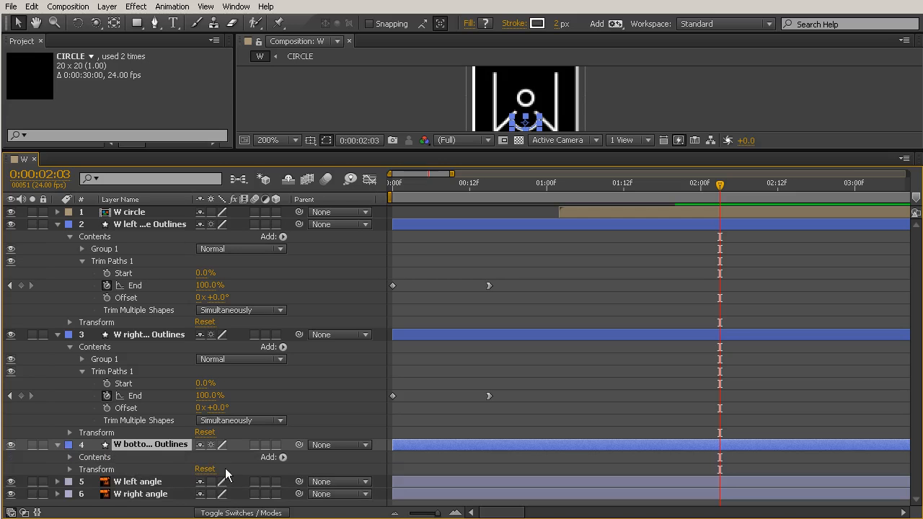
left_click(283, 457)
left_click(353, 355)
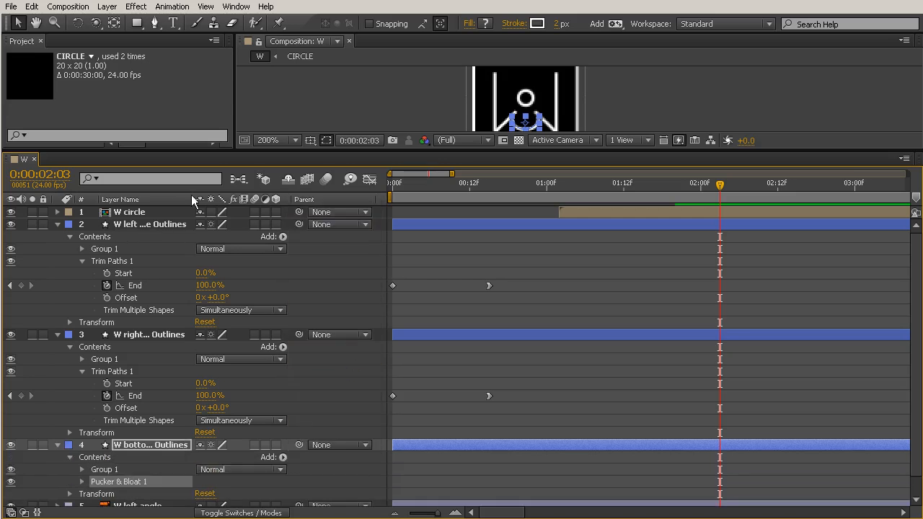
left_click_drag(267, 149, 267, 117)
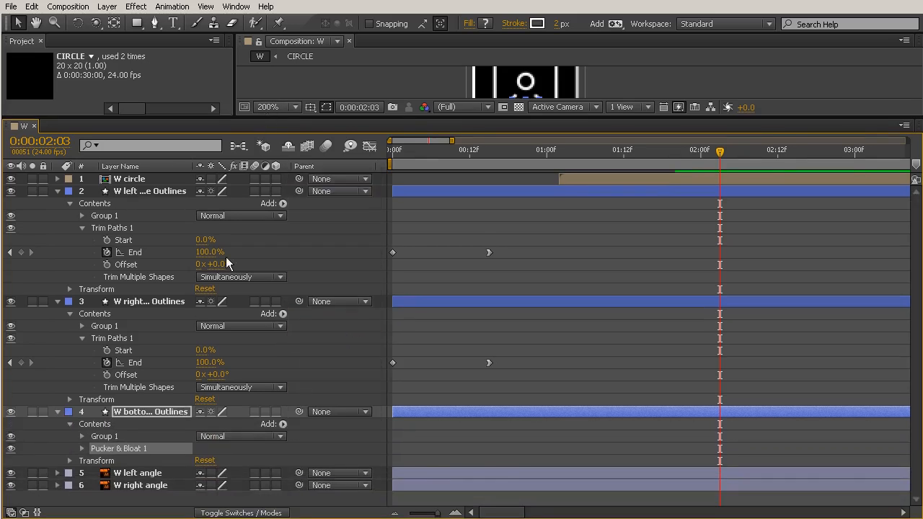
left_click(81, 448)
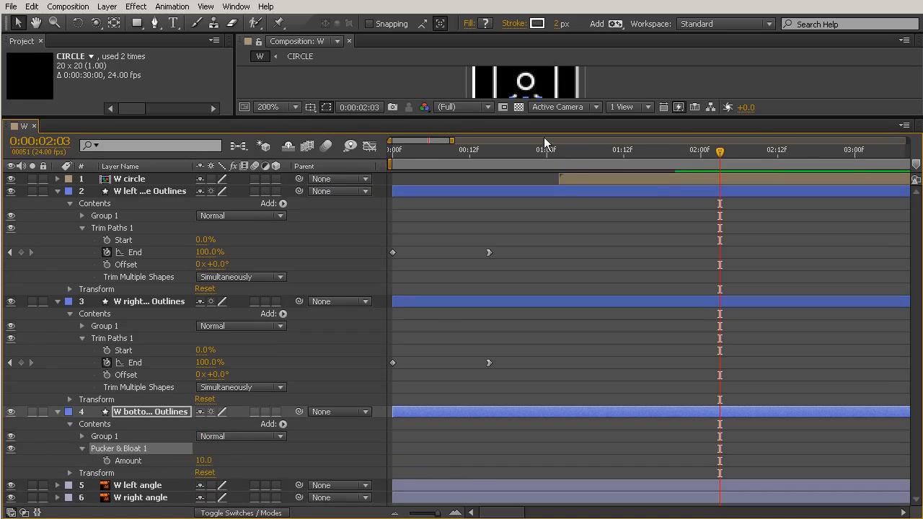
Keyframe the bottom hoop's Pucker & Bloat Amount at 0 on 0:00:00:15 and 266 on the first frame
left_click_drag(543, 118, 543, 185)
left_click(400, 228)
left_click_drag(399, 228, 487, 247)
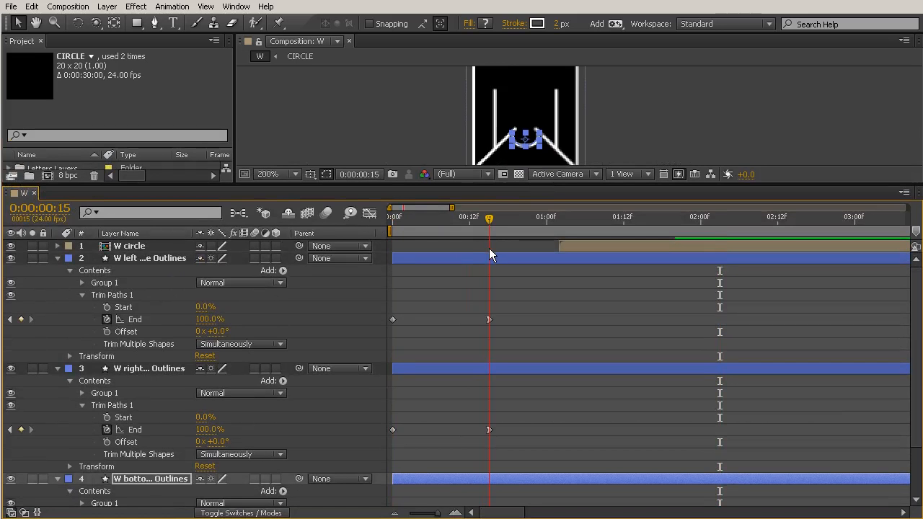
scroll(173, 456, "down", 3)
left_click(205, 465)
left_click(283, 457)
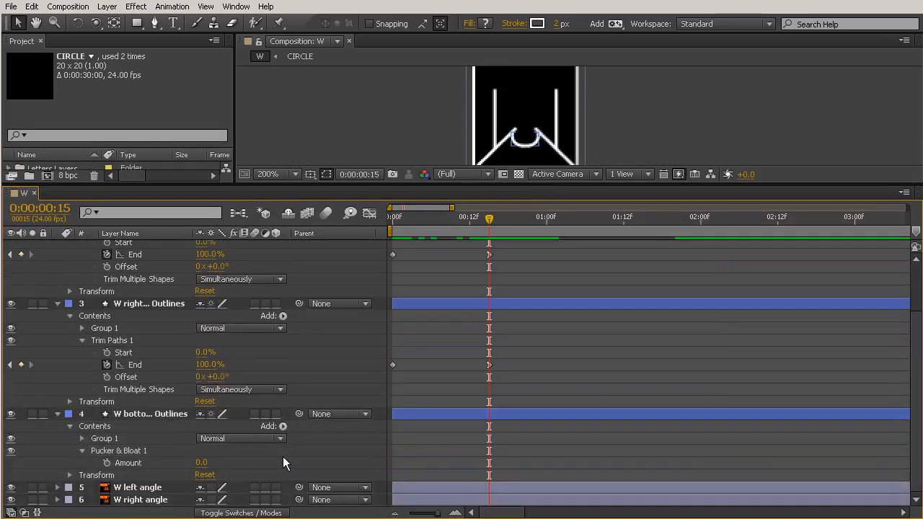
left_click(107, 462)
left_click_drag(427, 218, 370, 219)
left_click_drag(200, 466, 392, 459)
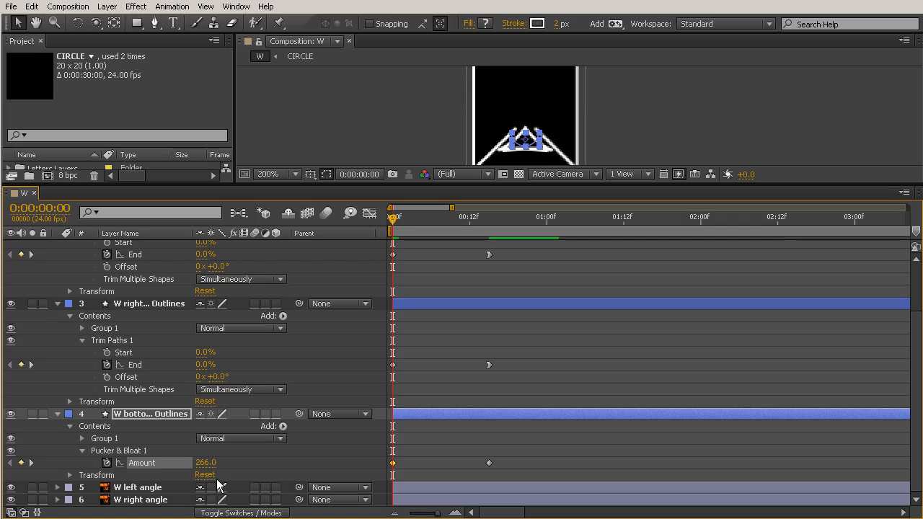
Keyframe the bottom hoop outlines' Scale from 0% on the first frame to 100% at 0:00:00:15, and scrub through the animation
left_click(184, 414)
key("s")
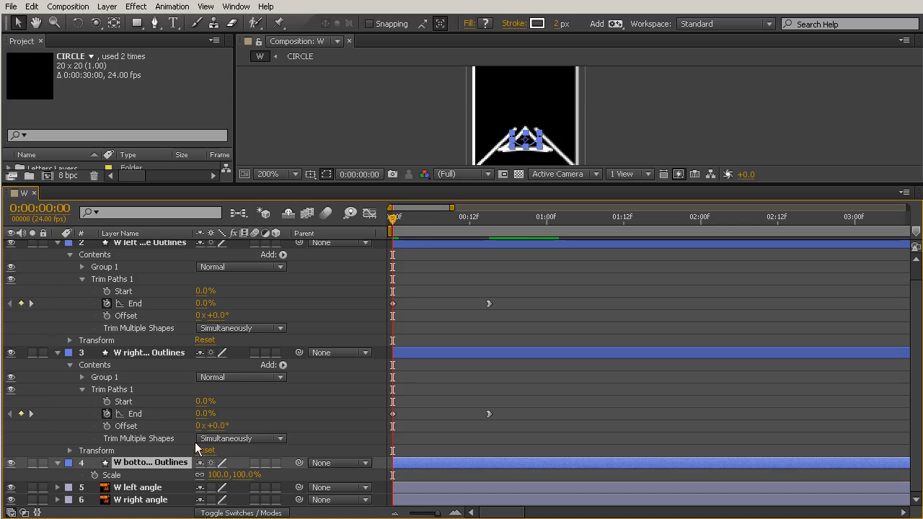
left_click(93, 476)
left_click_drag(392, 475, 489, 481)
left_click(219, 474)
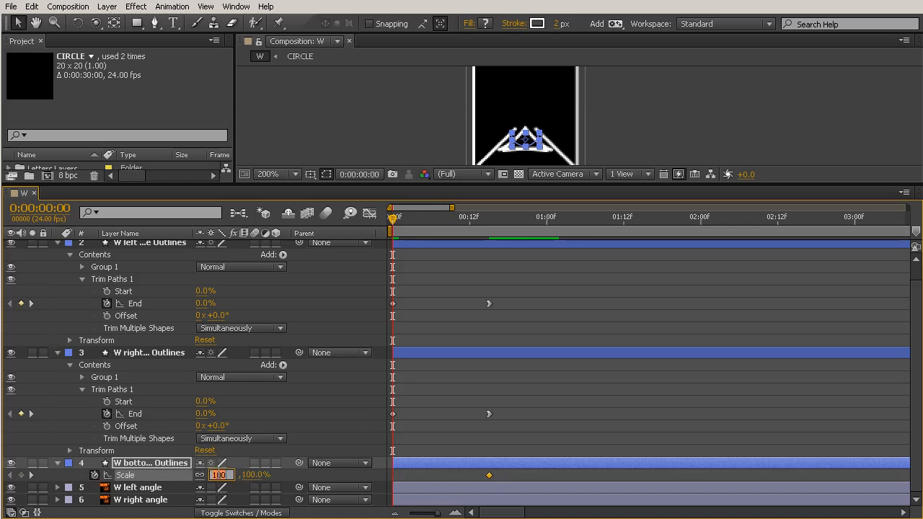
type("0")
key("Return")
left_click(417, 220)
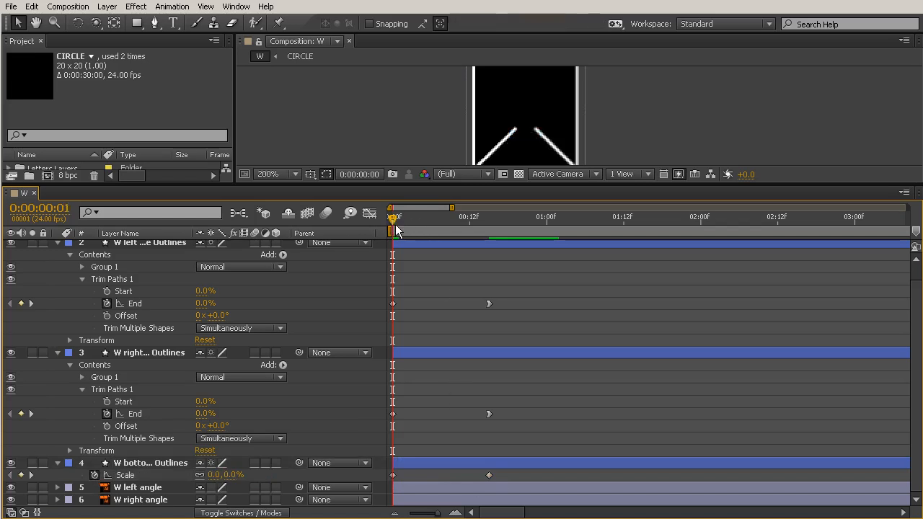
left_click_drag(418, 232, 521, 233)
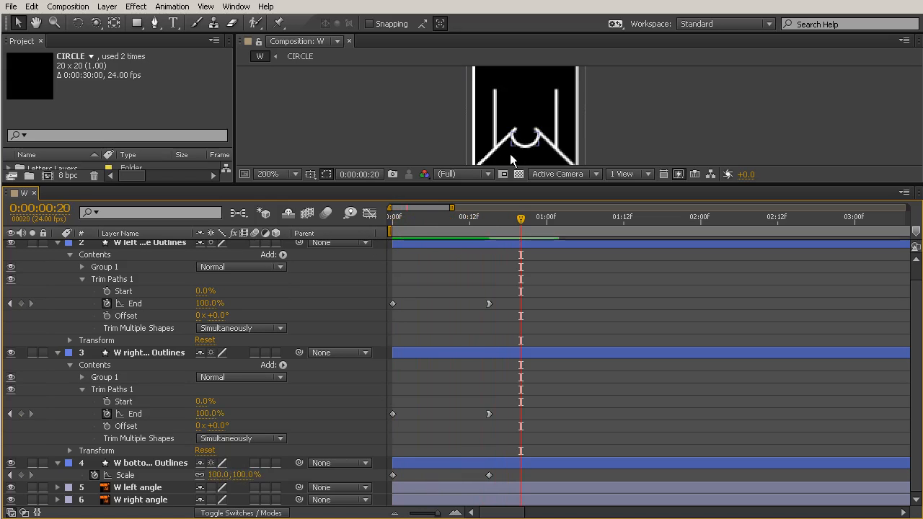
Ease in the bottom hoop's final Scale keyframe in the Graph Editor and scrub through the animation
left_click(489, 475)
left_click(369, 213)
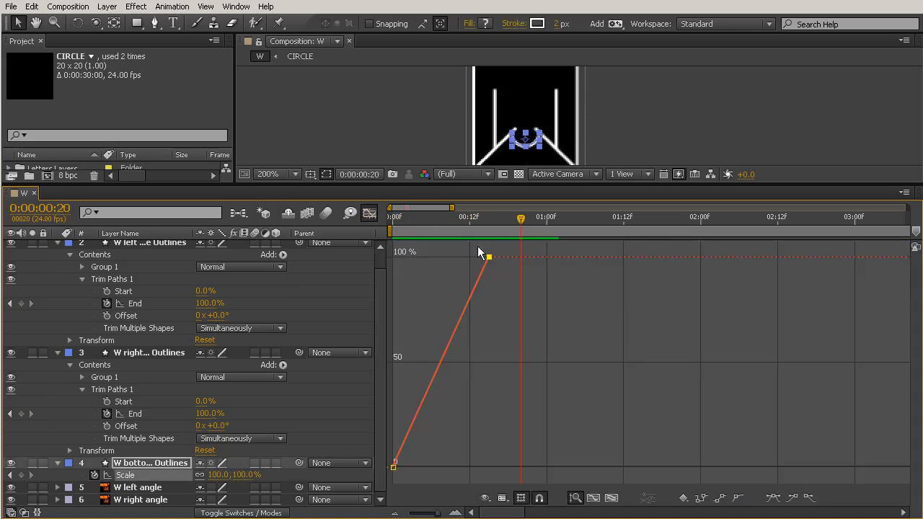
left_click(791, 497)
left_click_drag(456, 257, 575, 290)
left_click(368, 214)
left_click(603, 456)
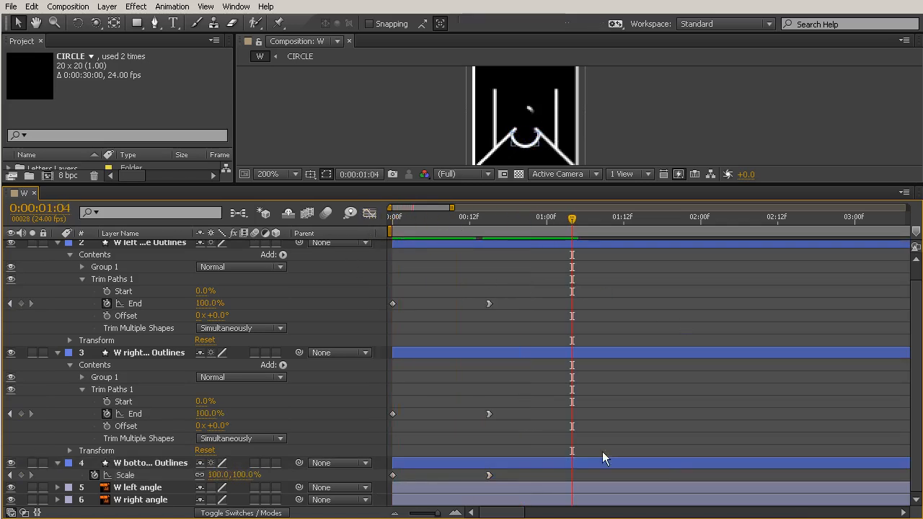
Collapse the properties of the left downstroke, right downstroke and bottom hoop outlines
scroll(49, 281, "up", 1)
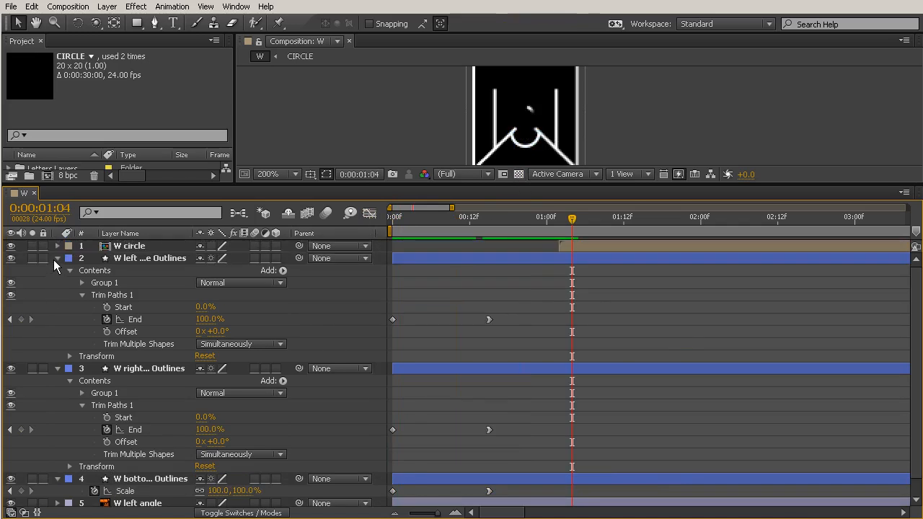
left_click(57, 258)
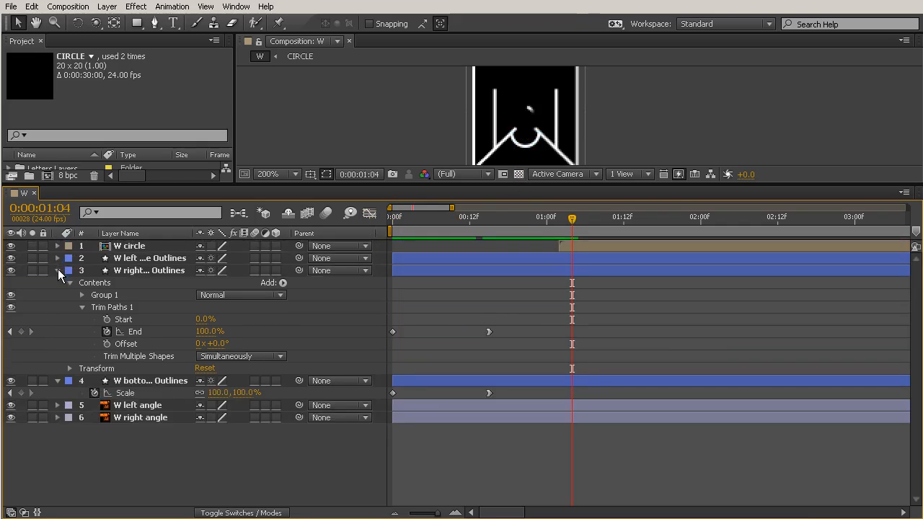
left_click(58, 271)
left_click(58, 283)
Enlarge the composition viewer and create shape layers from the W left angle and W right angle vector layers
left_click(134, 308)
left_click(137, 296)
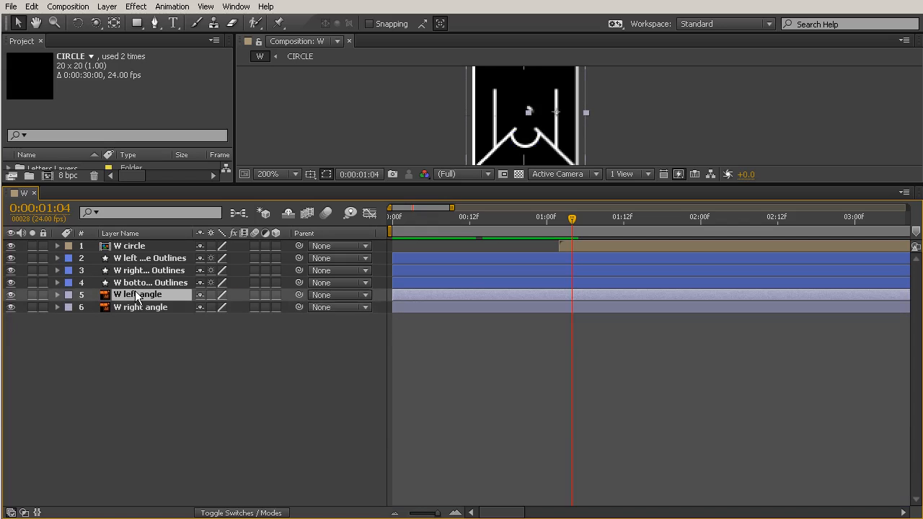
left_click_drag(349, 185, 353, 309)
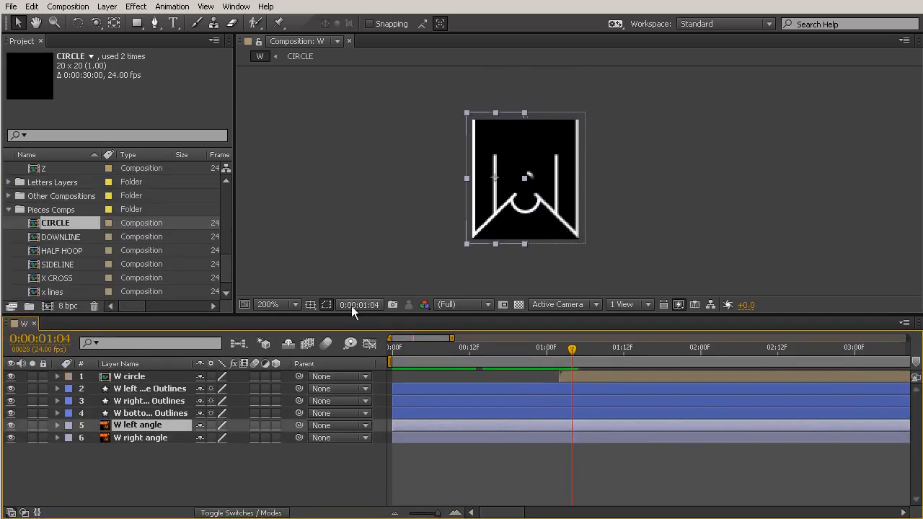
left_click(147, 437, "shift")
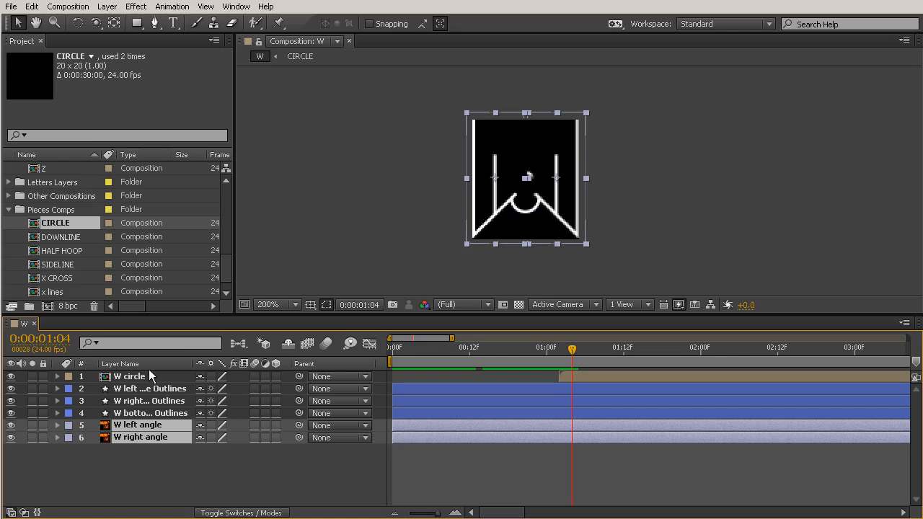
right_click(152, 428)
left_click(209, 292)
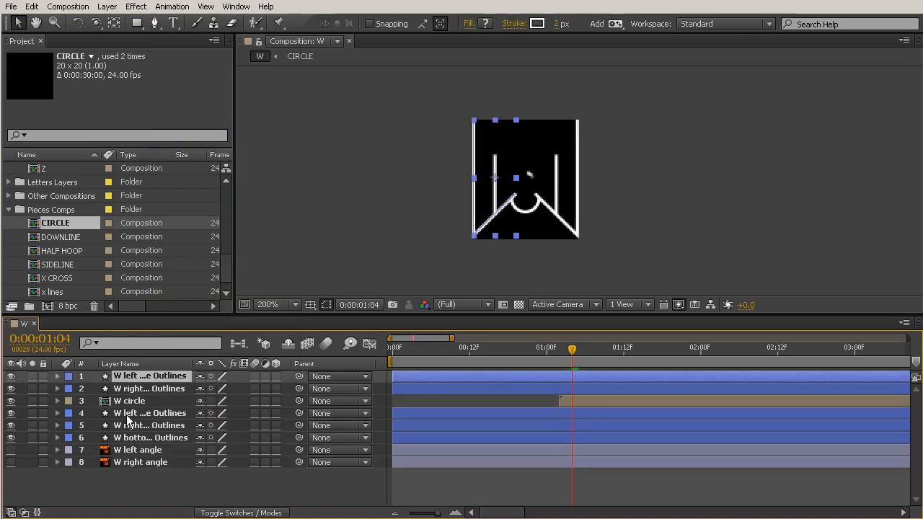
Move the new angle outlines below the bottom hoop outlines and delete the original W left angle and W right angle layers
left_click(126, 389, "shift")
left_click_drag(126, 389, 137, 448)
left_click(137, 450)
left_click(137, 464, "shift")
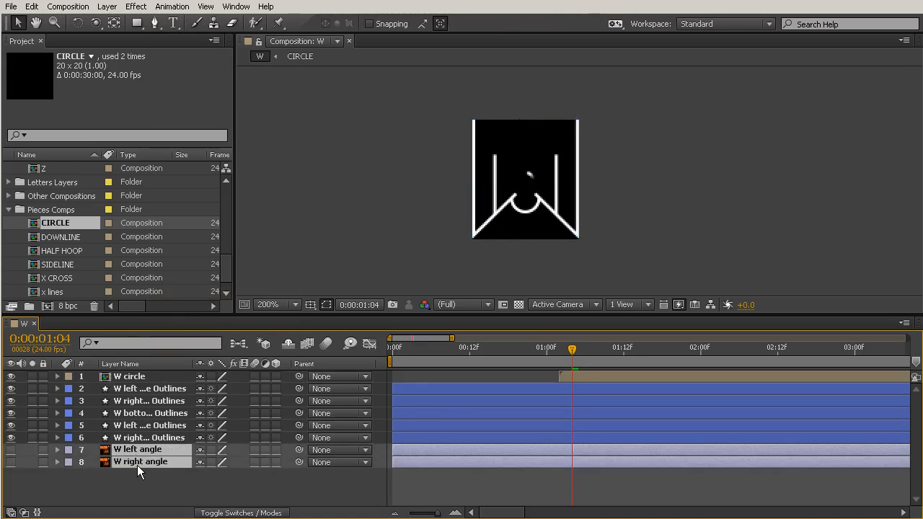
key("Delete")
Place the right angle outlines above the left angle outlines and add Trim Paths to the right angle
left_click(137, 437)
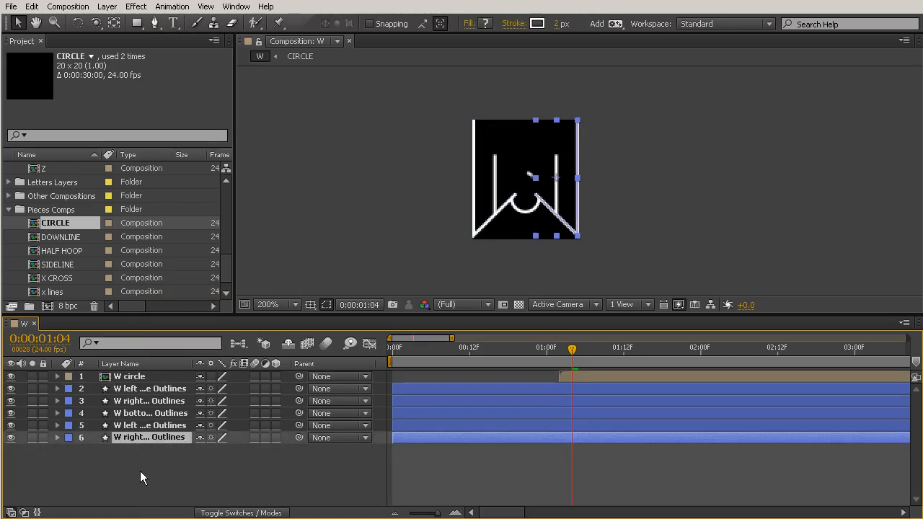
left_click_drag(137, 437, 137, 422)
left_click(57, 425)
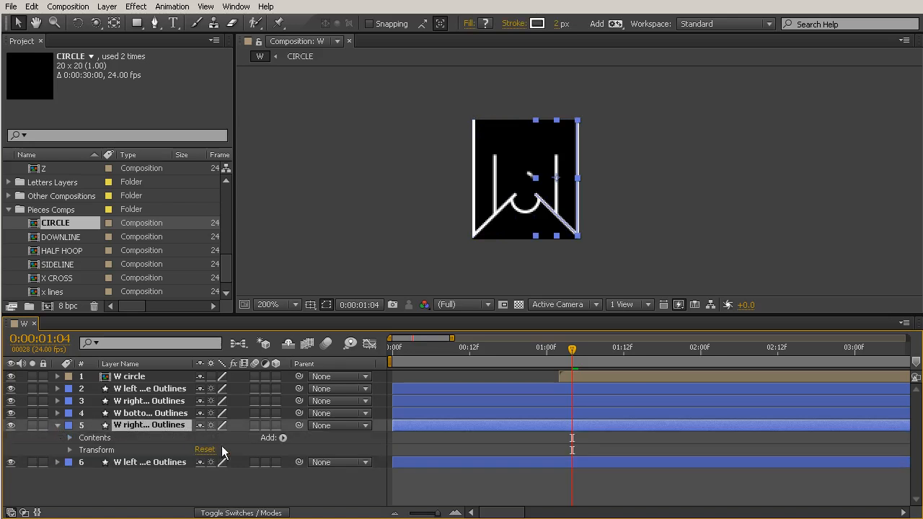
left_click(281, 438)
left_click(313, 376)
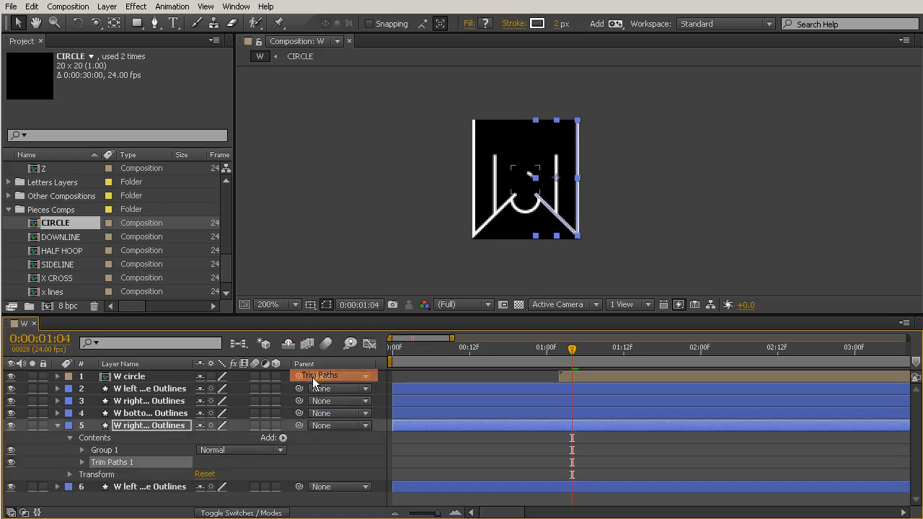
Keyframe the right angle's Trim Paths End from 0% on the first frame to 100% at 0:00:00:15
key("Home")
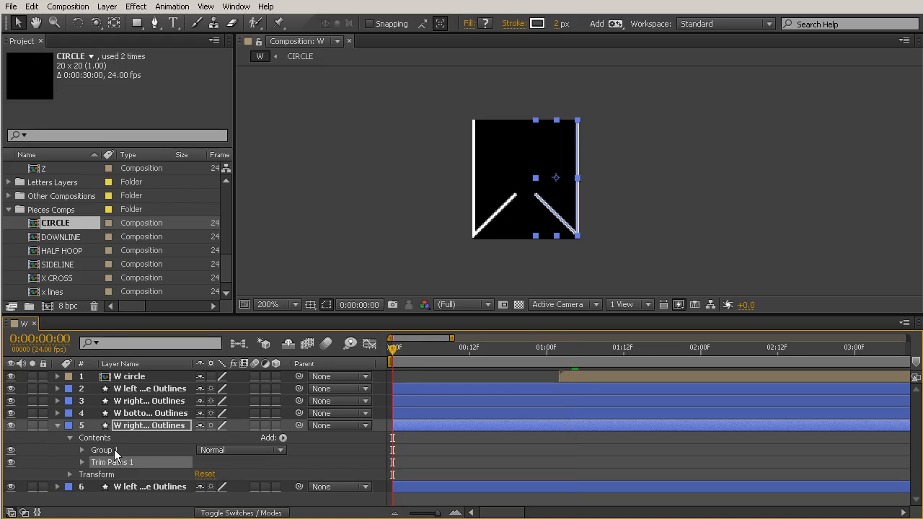
left_click(82, 463)
left_click_drag(210, 477, 140, 477)
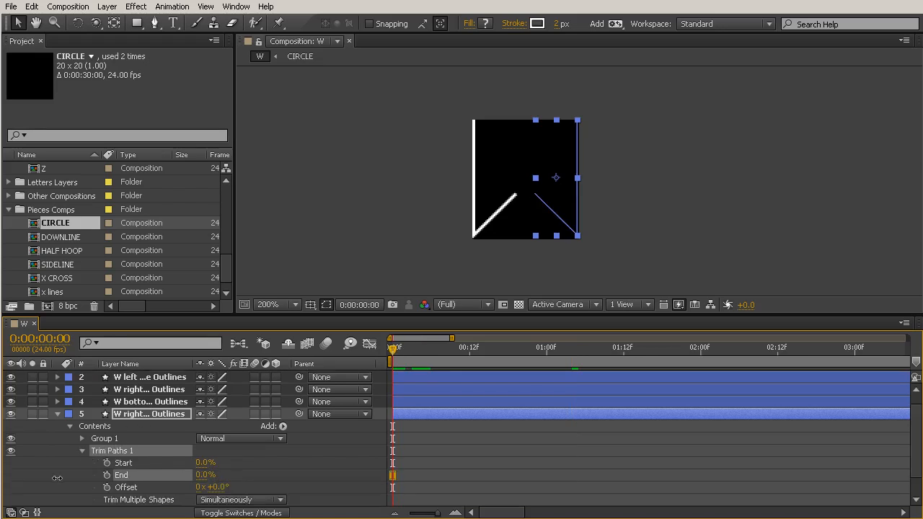
left_click(107, 476)
key("space")
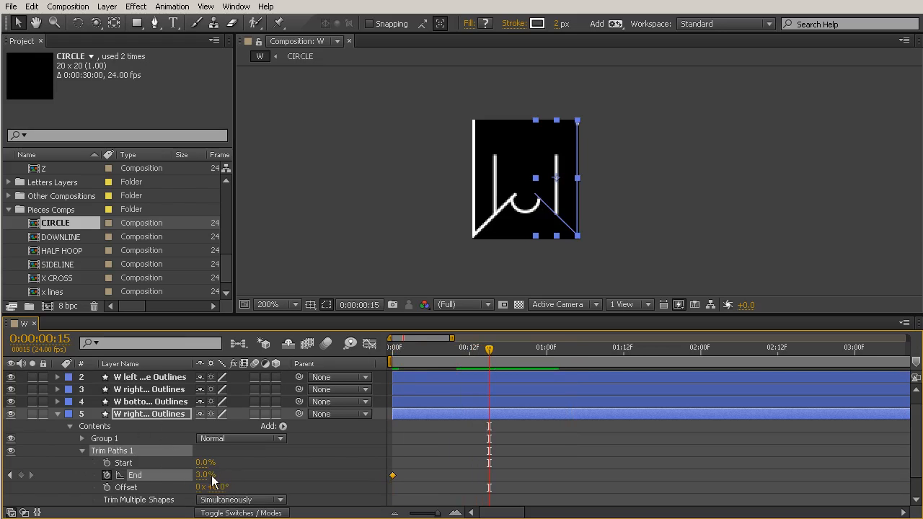
left_click_drag(206, 476, 470, 475)
left_click(393, 350)
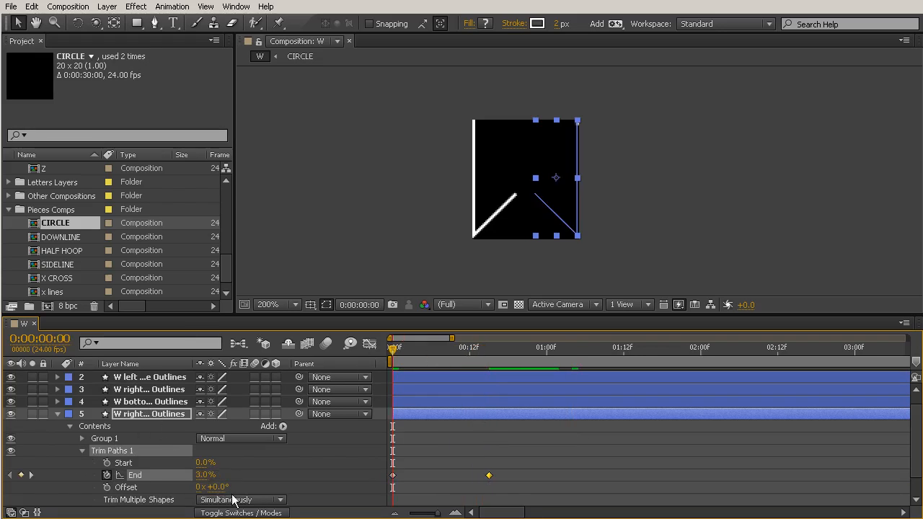
left_click(301, 441)
left_click_drag(471, 349, 490, 360)
Ease in the right angle's final End keyframe with a long incoming influence in the Graph Editor, and scrub through the animation
left_click_drag(523, 421, 444, 497)
mouse_move(490, 349)
left_mouse_down()
mouse_move(382, 357)
mouse_move(489, 393)
left_mouse_up()
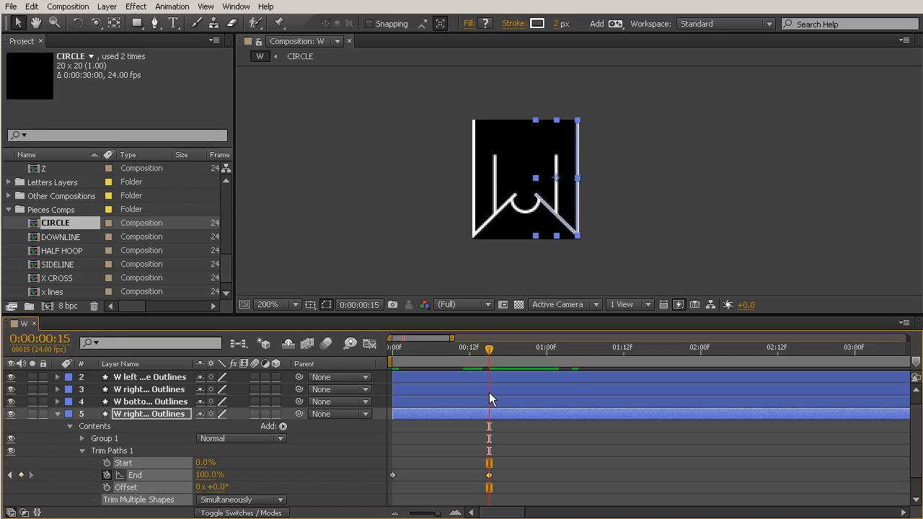
left_click(370, 346)
left_click(792, 498)
left_click_drag(458, 379, 396, 378)
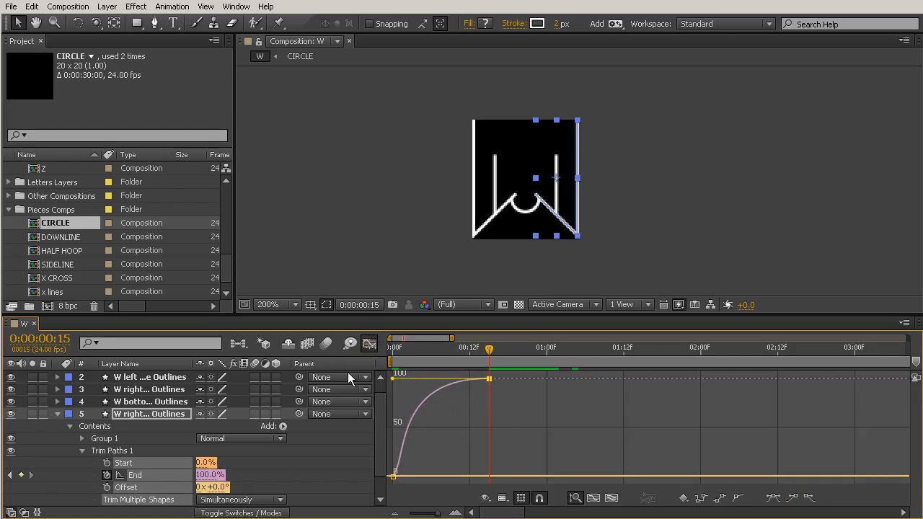
left_click(369, 345)
mouse_move(432, 352)
left_mouse_down()
mouse_move(387, 360)
mouse_move(479, 387)
mouse_move(368, 387)
mouse_move(434, 405)
left_mouse_up()
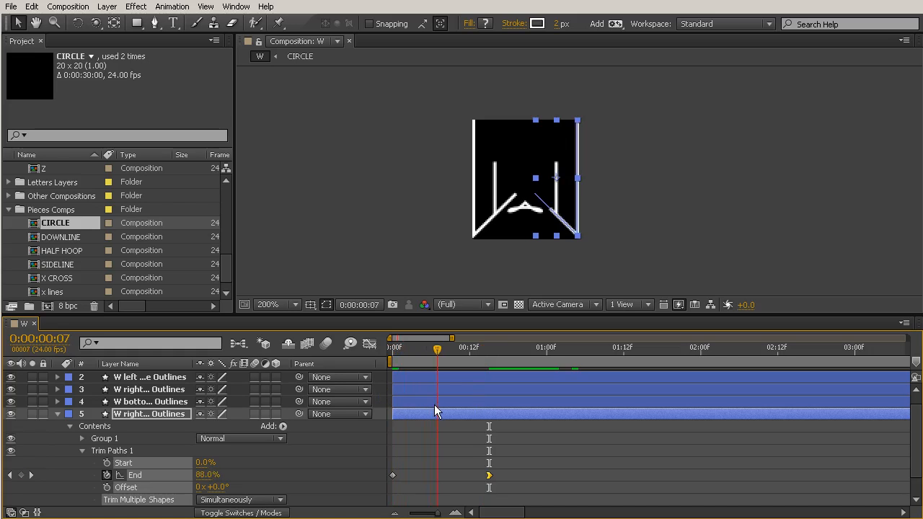
Shift the right downstroke layer to start at 0:00:00:07 and the bottom hoop layer at 0:00:00:11, and scrub back to the first frame
left_click(557, 176)
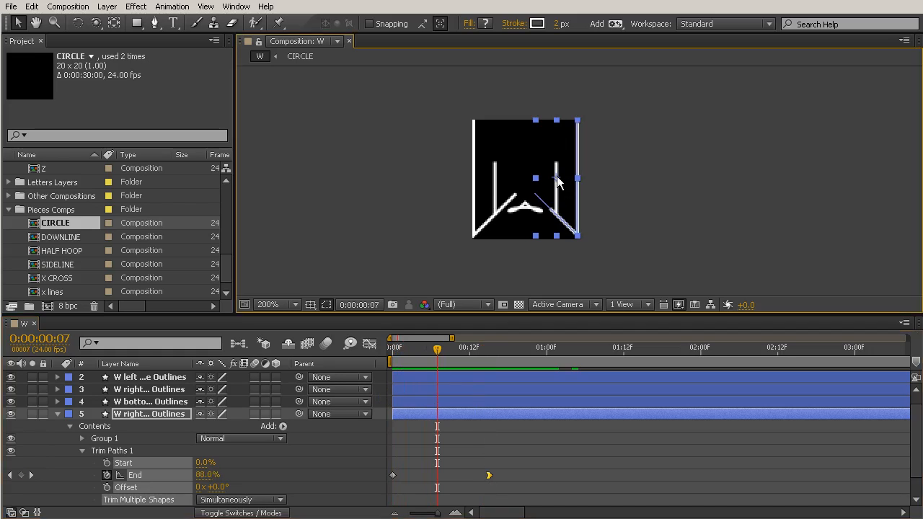
left_click(431, 402)
left_click(430, 394)
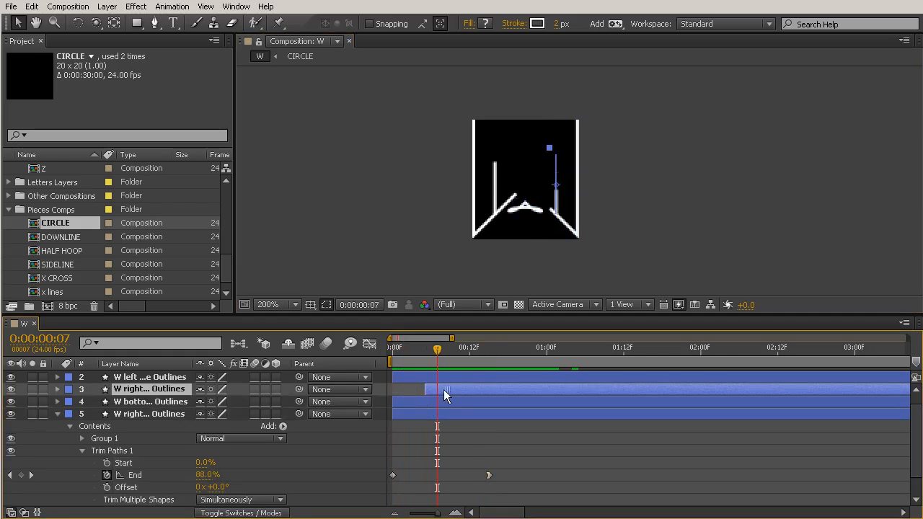
left_click_drag(439, 349, 463, 353)
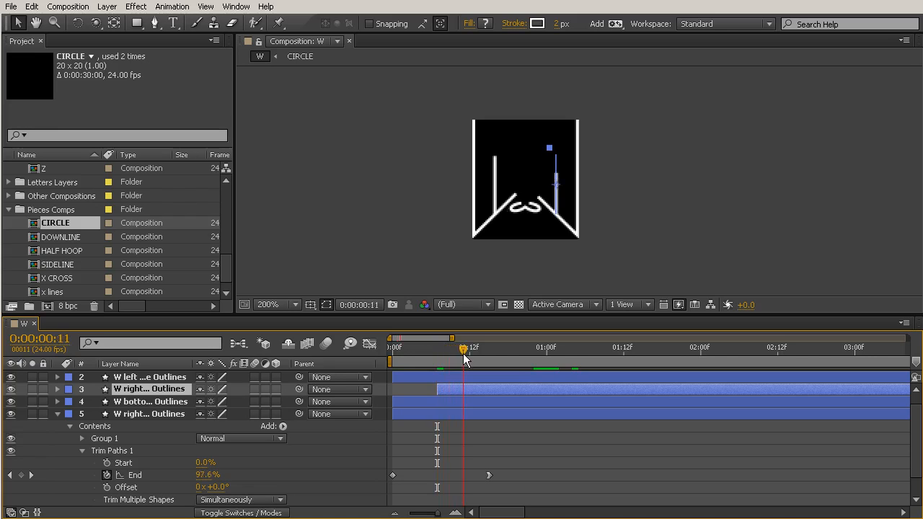
left_click(425, 401)
left_click_drag(416, 405, 487, 404)
mouse_move(462, 344)
left_mouse_down()
mouse_move(413, 357)
mouse_move(527, 401)
mouse_move(388, 377)
left_mouse_up()
Collapse the right angle outlines, expand the left angle outlines down to Path 1 and select its Path property
left_click(475, 160)
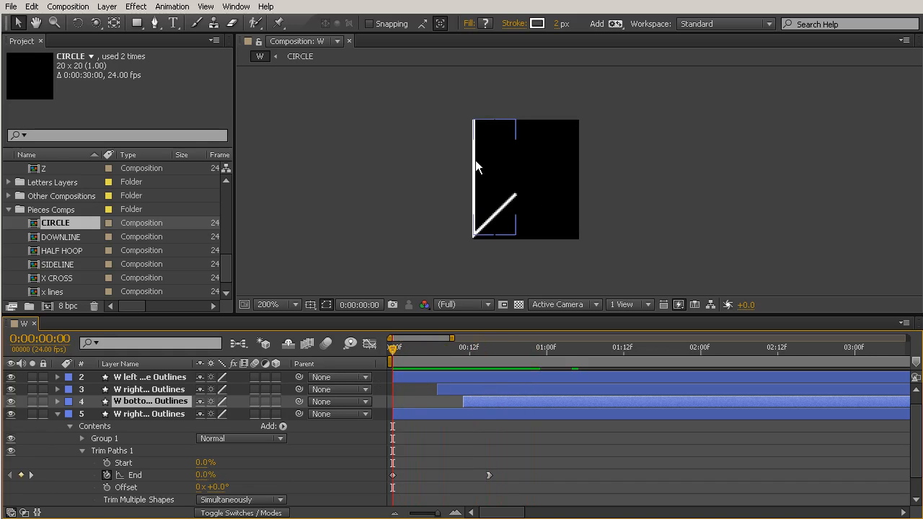
left_click(57, 414)
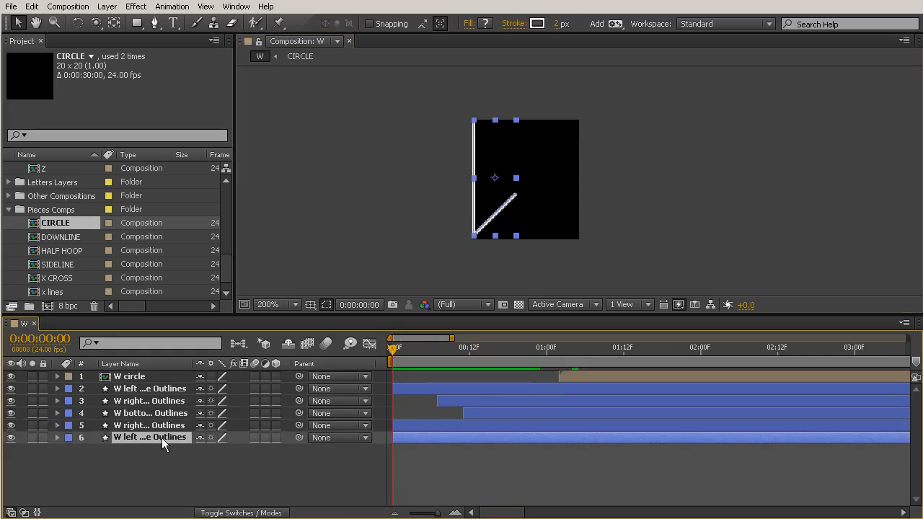
left_click(57, 437)
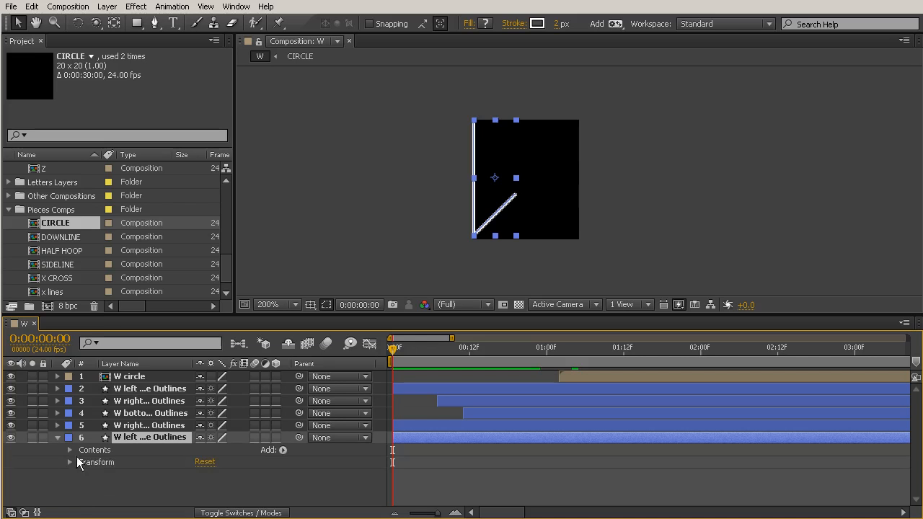
left_click(70, 450)
left_click(83, 462)
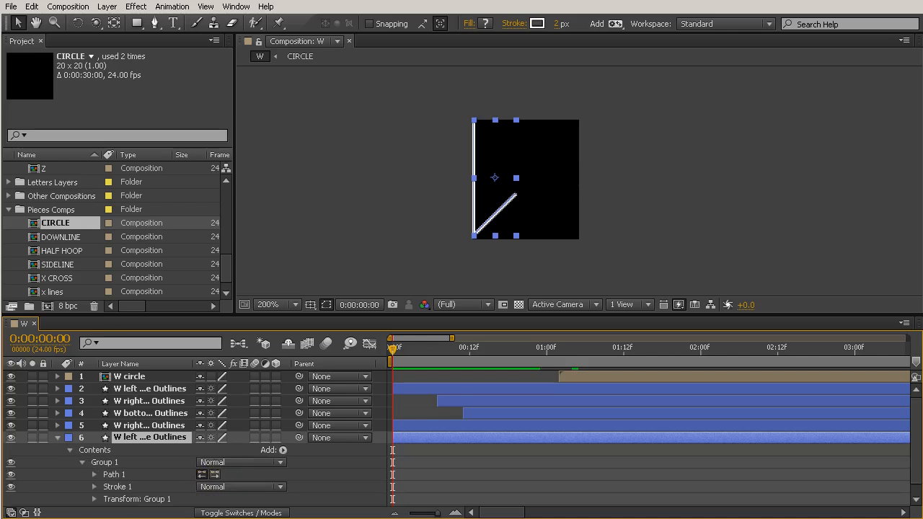
left_click(95, 474)
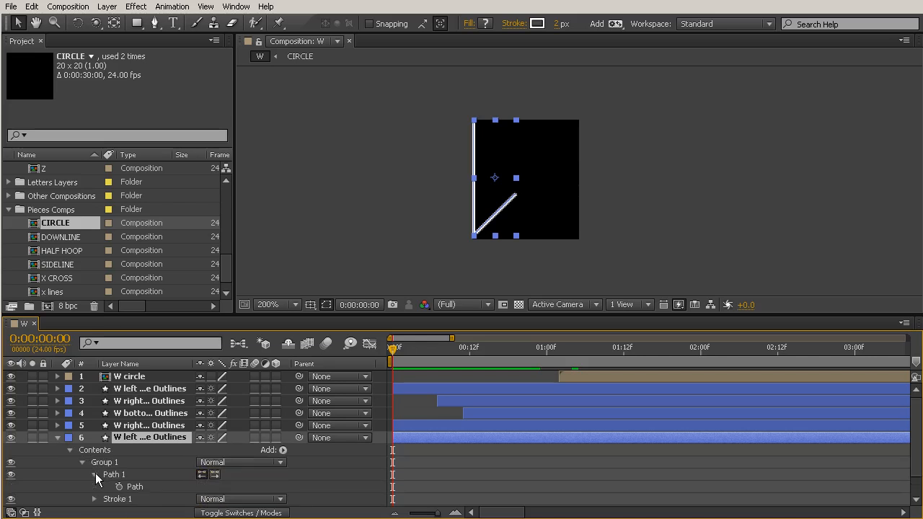
left_click(131, 487)
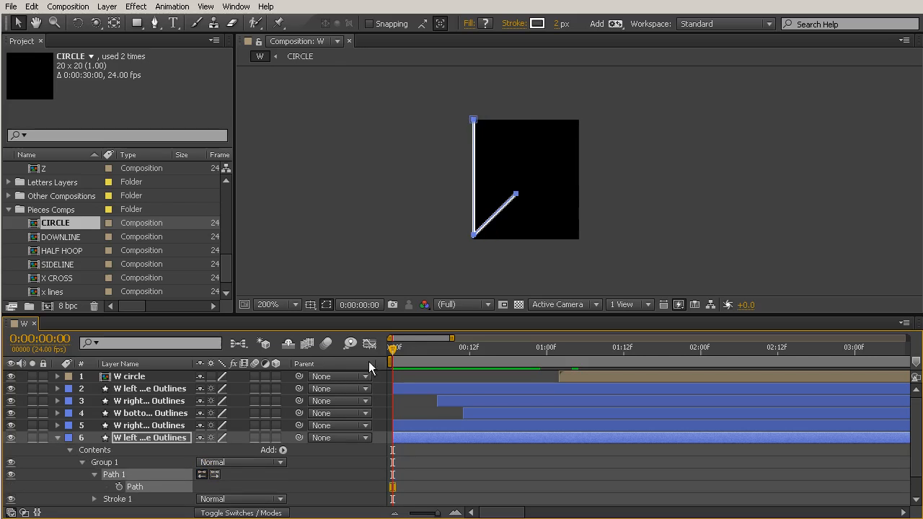
Keyframe the left angle's Path at 0:00:00:11 and return to the first frame
left_click(462, 353)
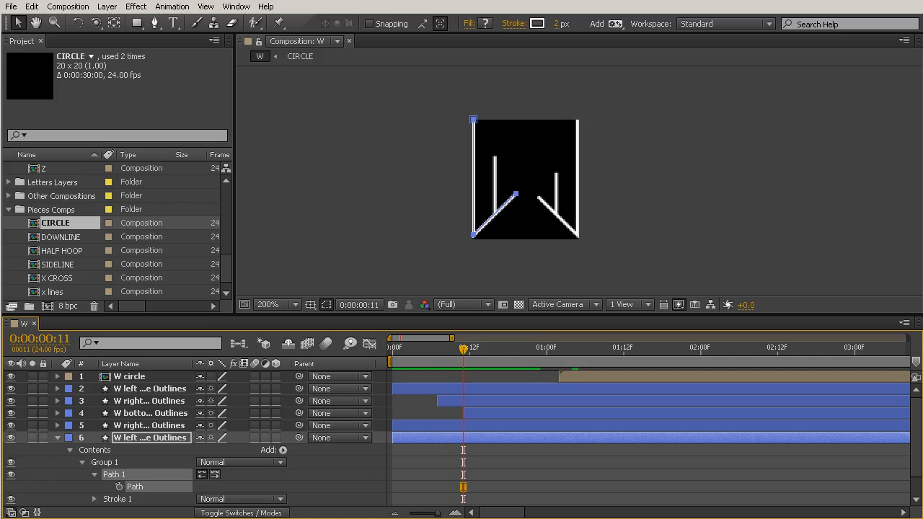
left_click(119, 488)
left_click_drag(464, 346, 393, 348)
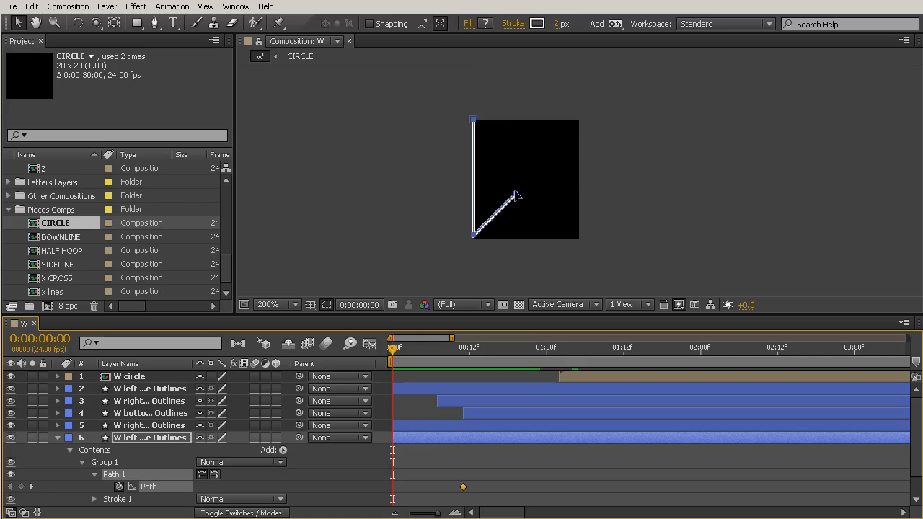
Reshape the left angle's path on the first frame into a short, nearly vertical line at the centre of the composition
scroll(516, 192, "up", 1)
mouse_move(434, 186)
left_mouse_down()
mouse_move(474, 227)
mouse_move(435, 197)
mouse_move(436, 141)
mouse_move(500, 242)
mouse_move(385, 167)
mouse_move(425, 203)
mouse_move(388, 193)
mouse_move(456, 196)
mouse_move(413, 134)
mouse_move(445, 153)
mouse_move(500, 142)
mouse_move(476, 152)
mouse_move(501, 184)
left_mouse_up()
left_click_drag(430, 89, 347, 151)
mouse_move(390, 119)
left_mouse_down()
mouse_move(493, 211)
mouse_move(525, 209)
mouse_move(464, 236)
left_mouse_up()
scroll(535, 219, "down", 2)
scroll(481, 222, "up", 1)
left_click_drag(383, 265, 394, 235)
mouse_move(347, 269)
left_mouse_down()
mouse_move(393, 250)
mouse_move(400, 238)
left_mouse_up()
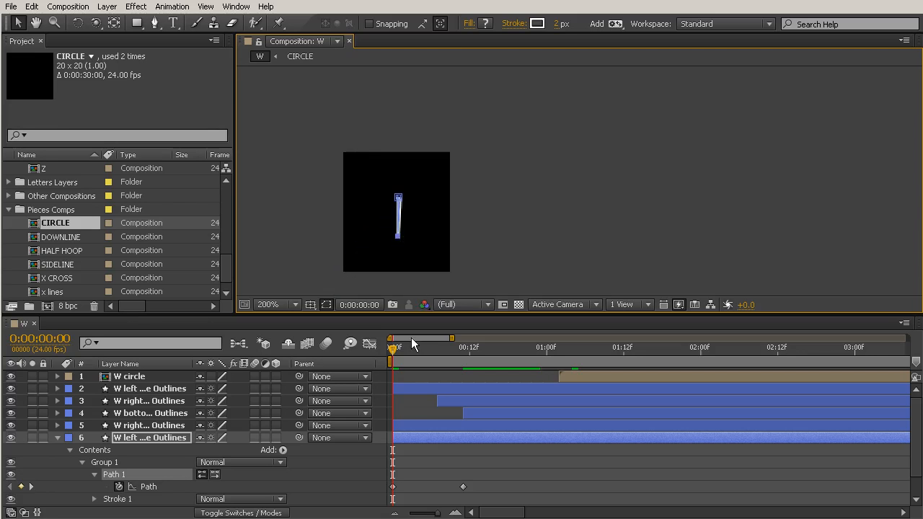
left_click(454, 473)
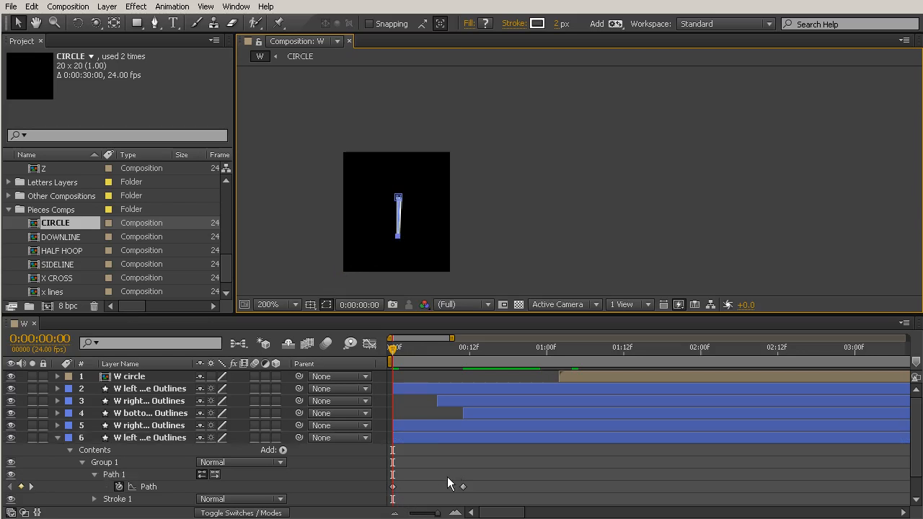
Reveal the left angle's Scale and move the layer's anchor point onto the short line, testing the scaling before and after
left_click(443, 438)
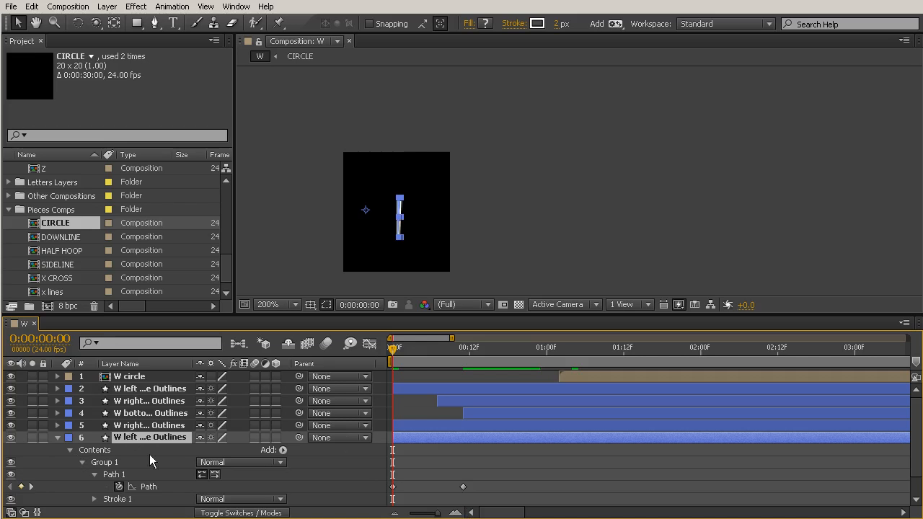
key("s")
left_click_drag(215, 459, 204, 449)
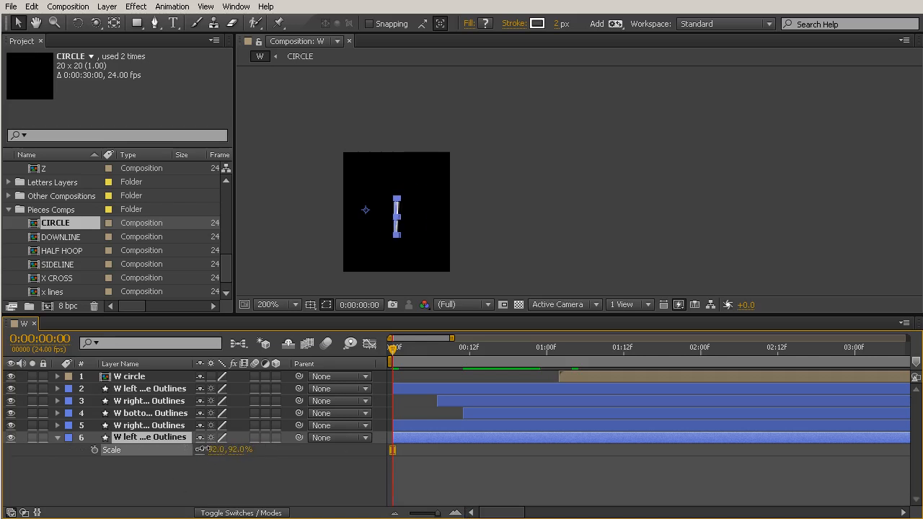
key("ctrl+z")
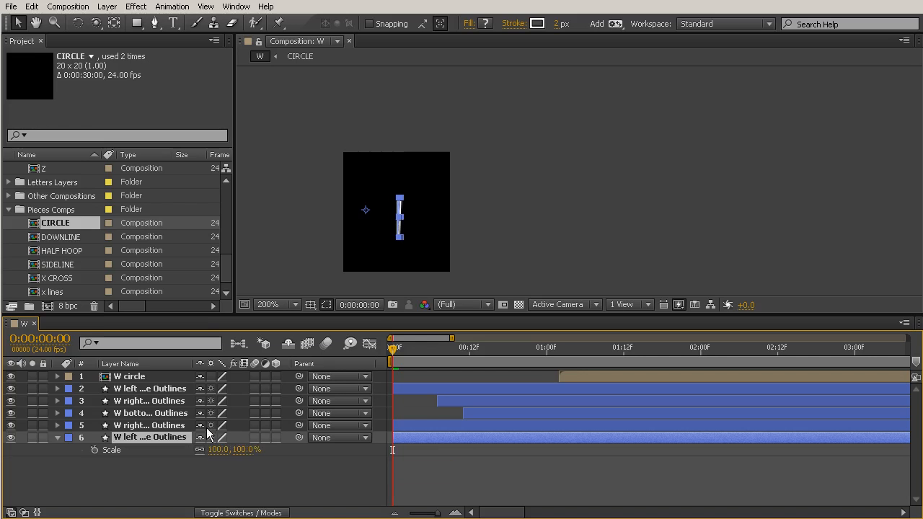
left_click(113, 23)
left_click_drag(366, 211, 404, 223)
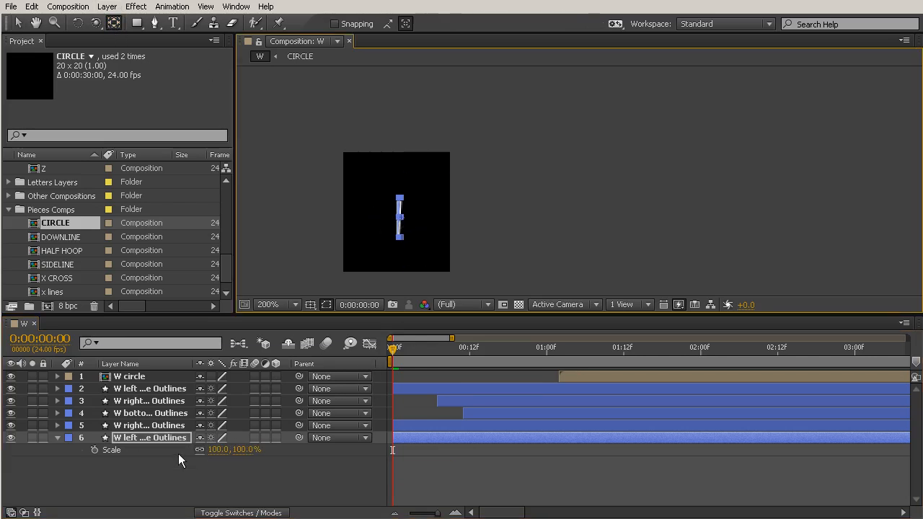
left_click_drag(214, 452, 275, 447)
key("ctrl+z")
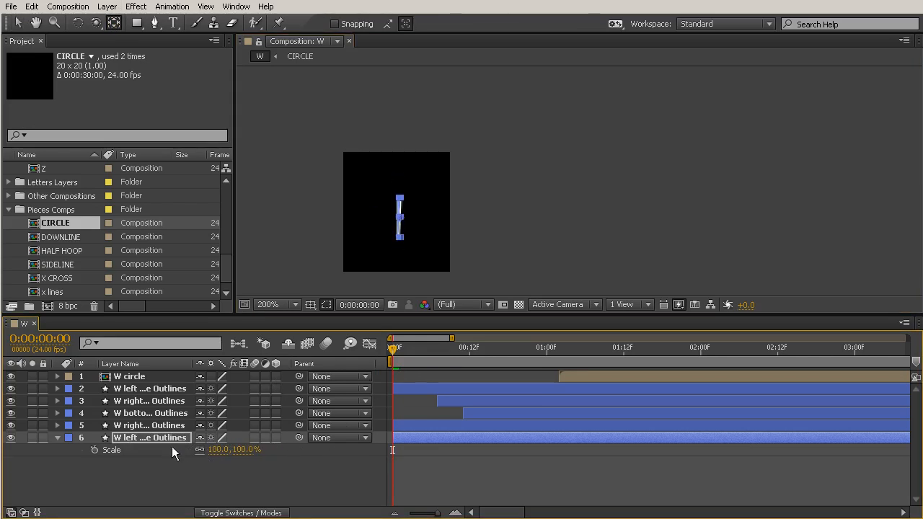
Keyframe the left angle's Scale from 0% on the first frame to 100% at 0:00:00:03, and scrub through the animation
left_click(95, 450)
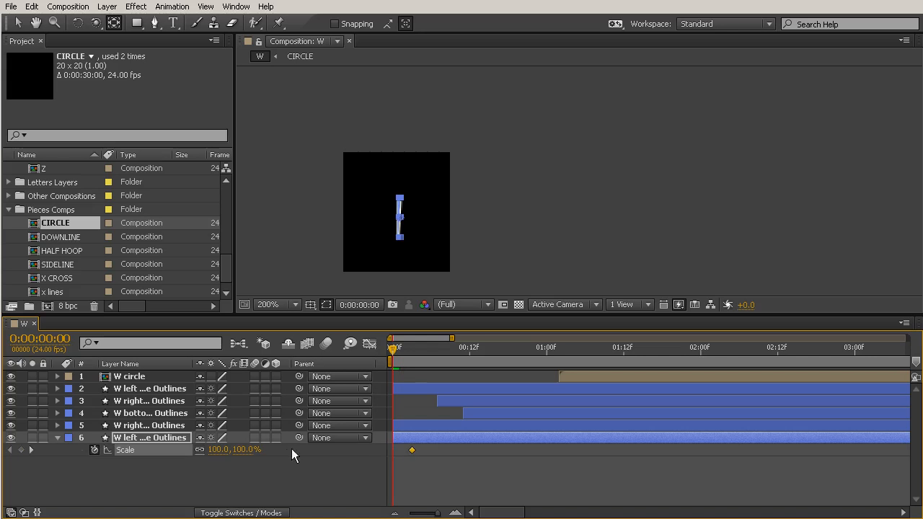
left_click(215, 450)
left_click(284, 490)
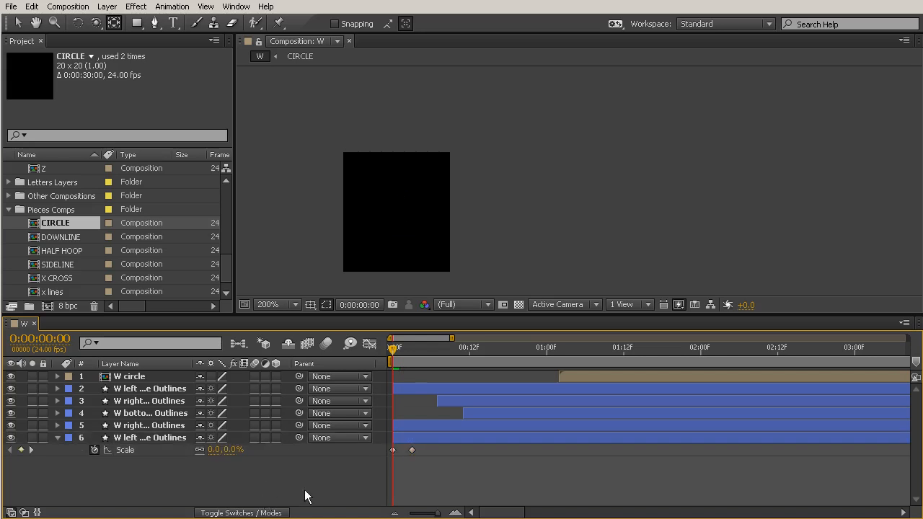
mouse_move(387, 359)
left_mouse_down()
mouse_move(492, 356)
mouse_move(385, 349)
mouse_move(494, 351)
mouse_move(394, 351)
mouse_move(480, 353)
mouse_move(398, 351)
mouse_move(473, 357)
left_mouse_up()
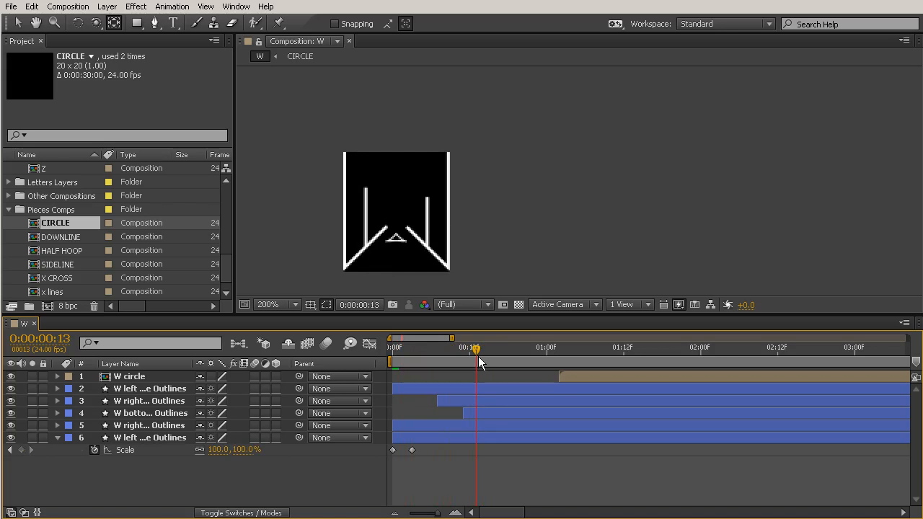
Keyframe the left angle's Position at 0:00:00:10 and offset the layer slightly to the left at 0:00:00:02
left_click(409, 438)
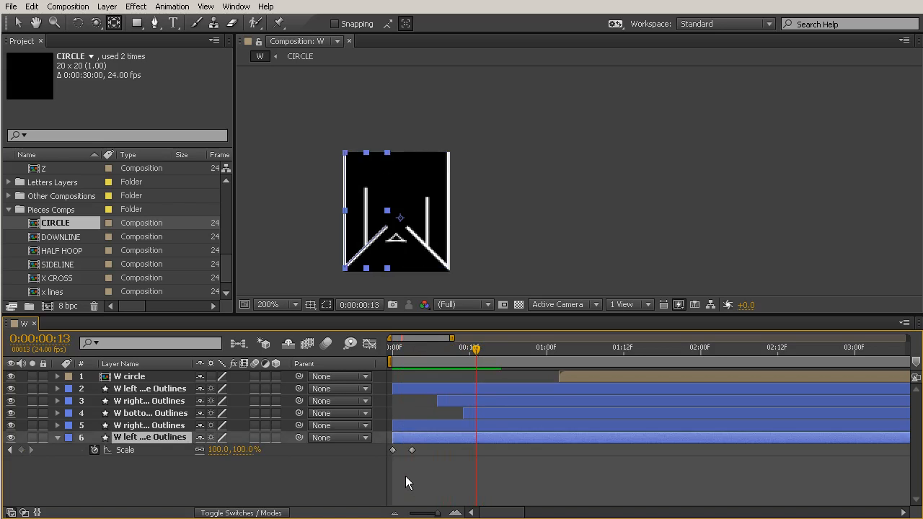
key("p")
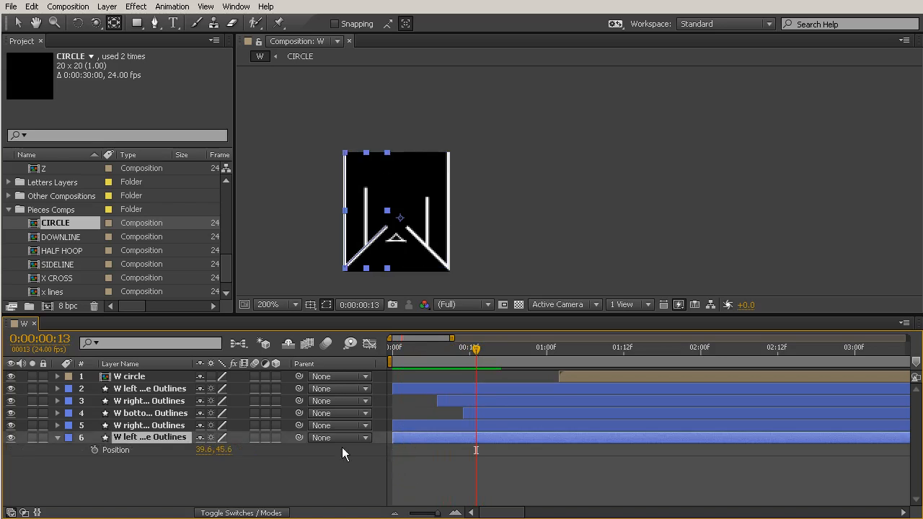
left_click(95, 450)
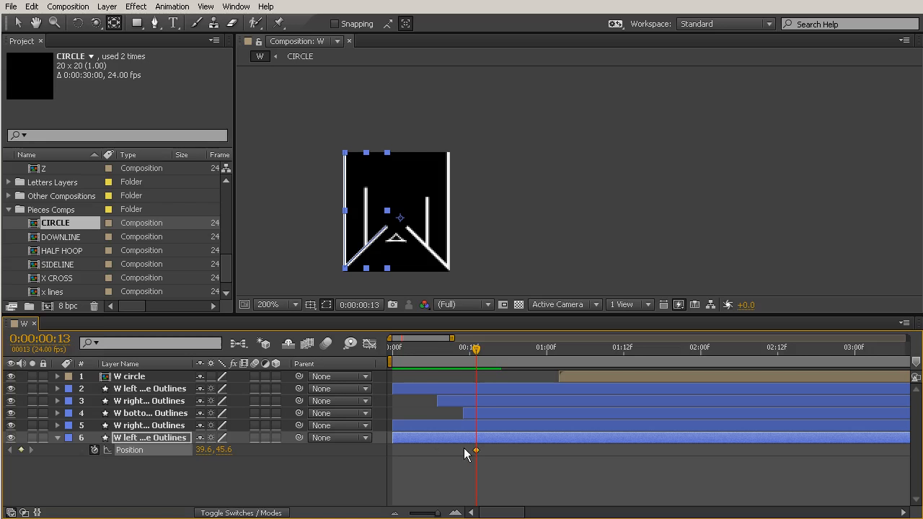
left_click_drag(476, 450, 457, 450)
mouse_move(423, 349)
left_mouse_down()
mouse_move(391, 350)
mouse_move(419, 352)
mouse_move(397, 353)
mouse_move(406, 354)
left_mouse_up()
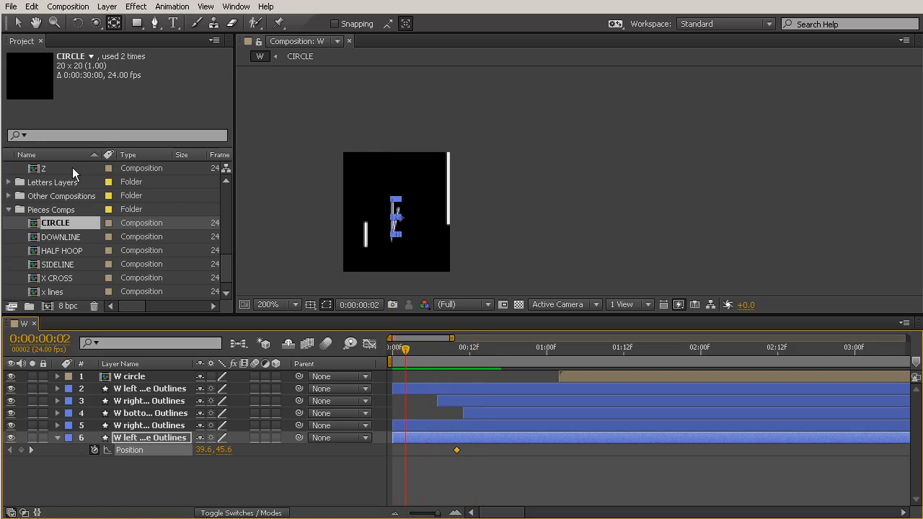
left_click(18, 23)
left_click_drag(397, 226, 378, 225)
Shift both of the left angle's Position keyframes two frames earlier, to the first frame and 0:00:00:08
left_click_drag(408, 355, 464, 361)
left_click_drag(484, 443, 370, 475)
left_click_drag(405, 451, 392, 450)
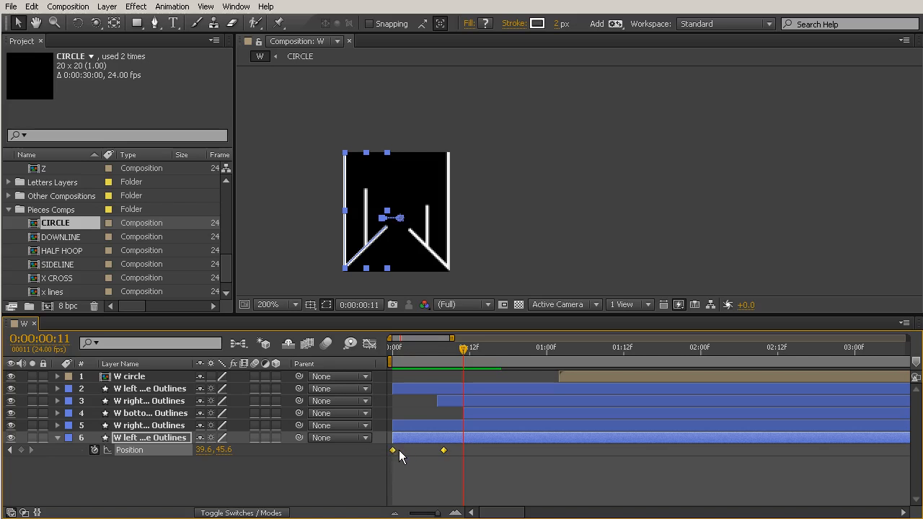
left_click(424, 462)
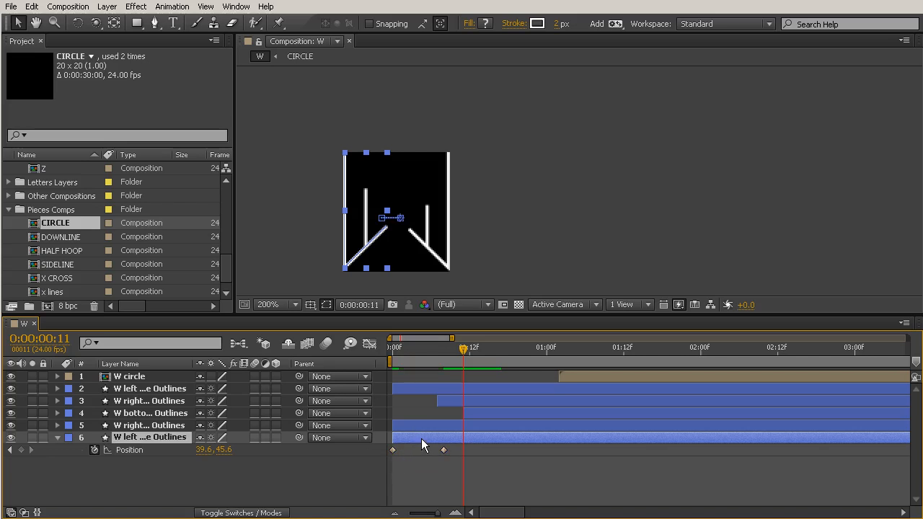
Show all of the left angle's keyframed properties, move its final Scale keyframe to 0:00:00:08 and scrub to 0:00:00:11
key("u")
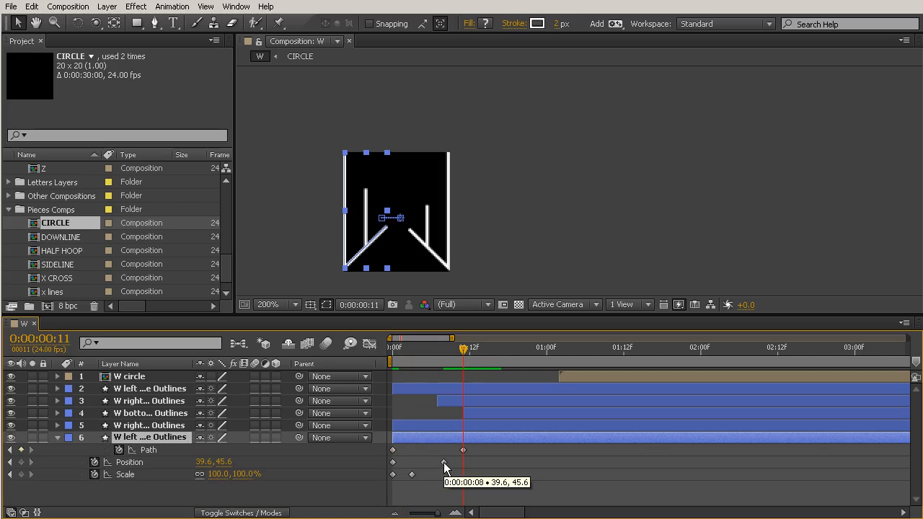
left_click(412, 475)
left_click_drag(412, 475, 444, 475)
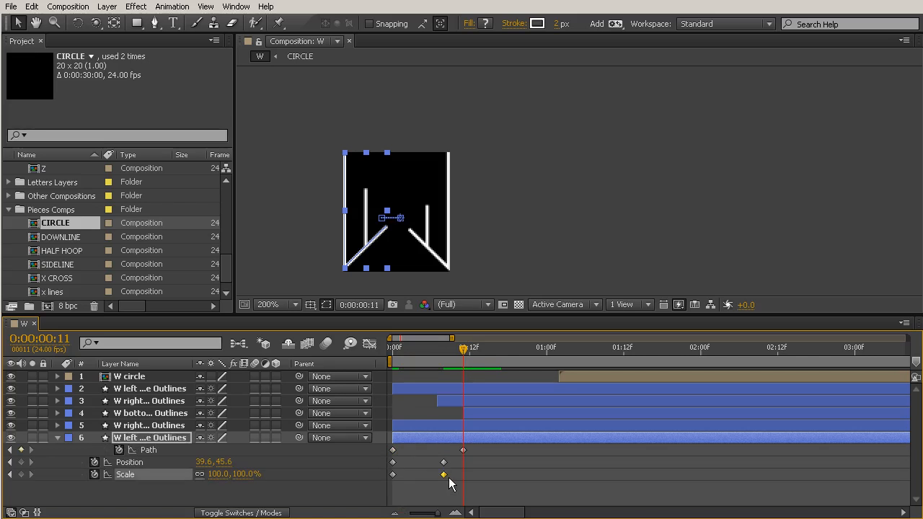
left_click_drag(374, 346, 466, 371)
mouse_move(463, 349)
left_mouse_down()
mouse_move(446, 349)
mouse_move(463, 349)
left_mouse_up()
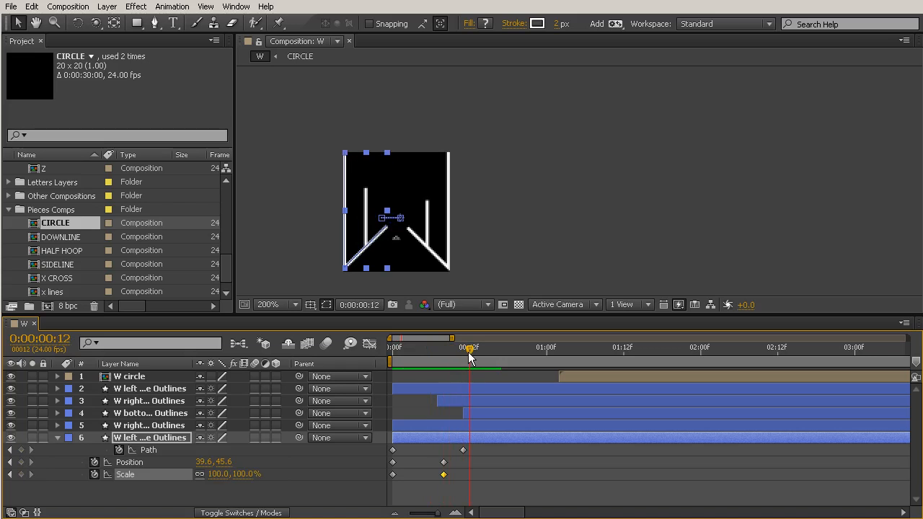
left_click(463, 450)
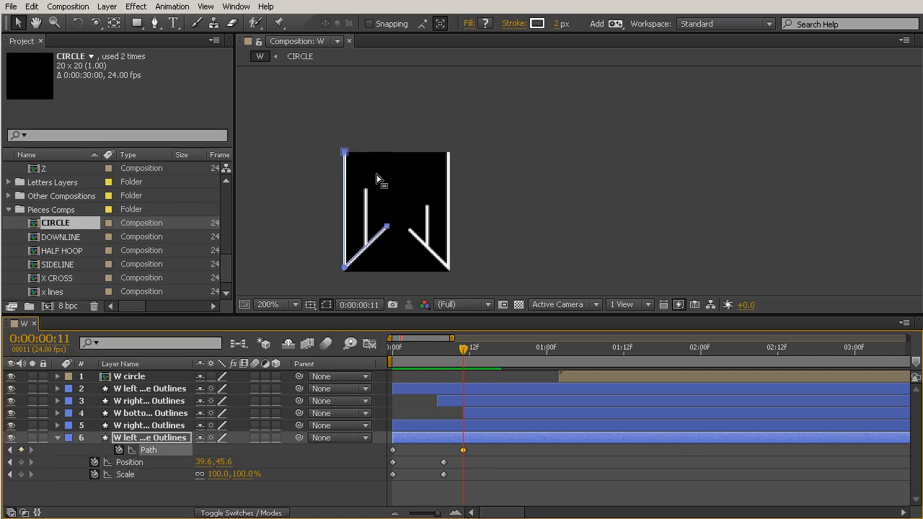
left_click(348, 150)
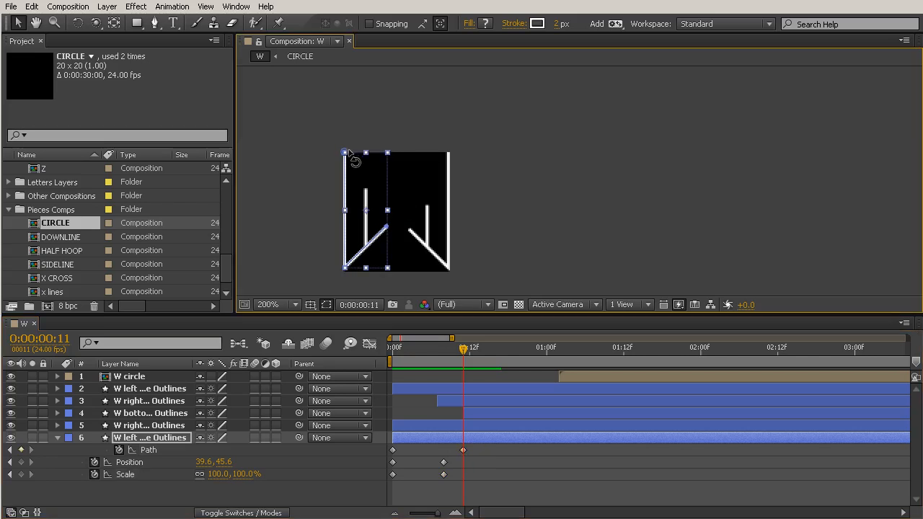
left_click_drag(370, 129, 350, 160)
key("ctrl+z")
scroll(335, 162, "up", 2)
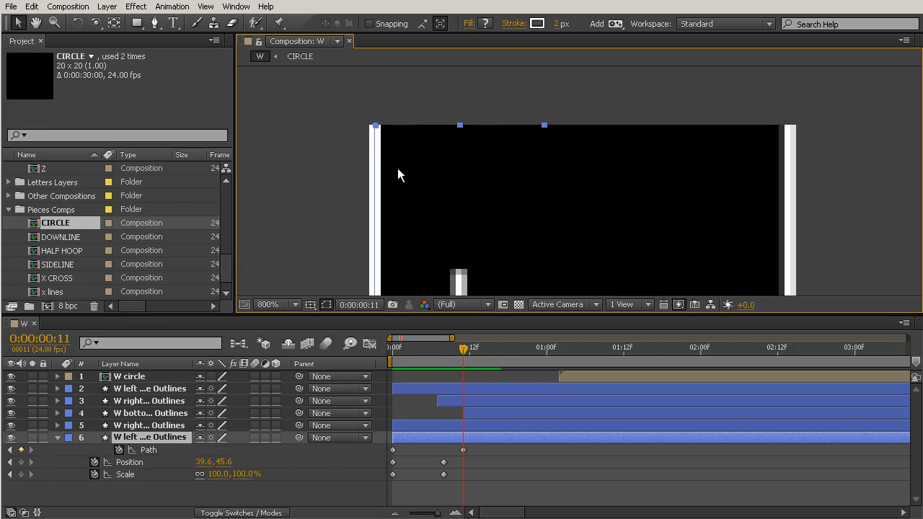
left_click(463, 451)
left_click(465, 438)
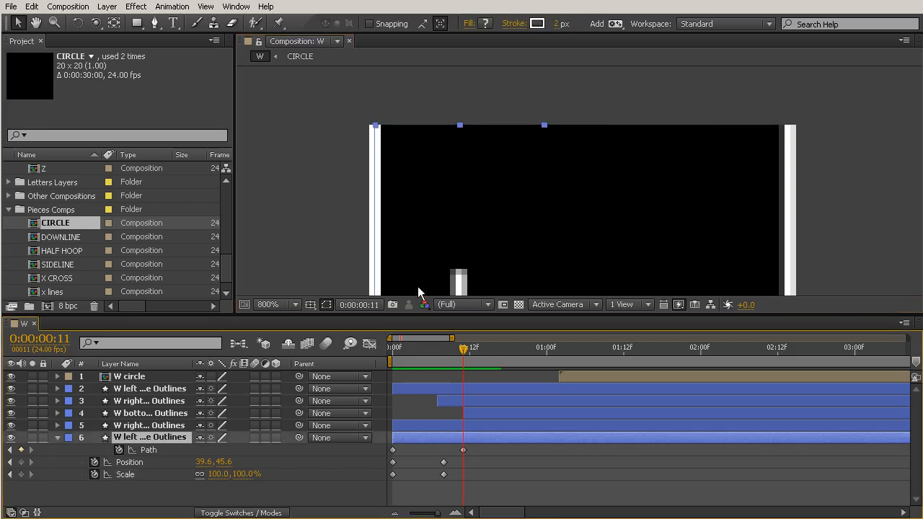
left_click(150, 449)
left_click_drag(375, 129, 437, 171)
scroll(484, 209, "down", 2)
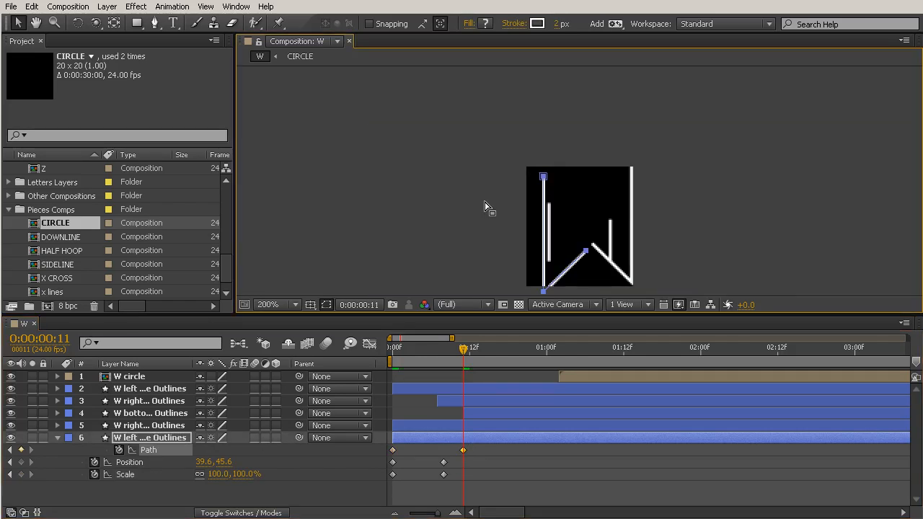
left_click_drag(485, 202, 452, 178)
mouse_move(513, 153)
left_mouse_down()
mouse_move(492, 151)
mouse_move(512, 154)
left_mouse_up()
key("ctrl+z")
key("ctrl+z")
left_click_drag(463, 128, 521, 159)
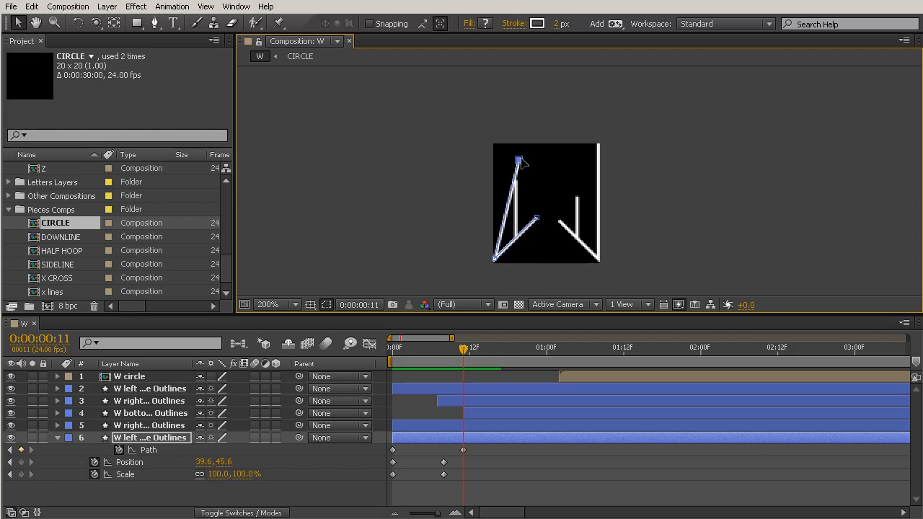
key("ctrl+z")
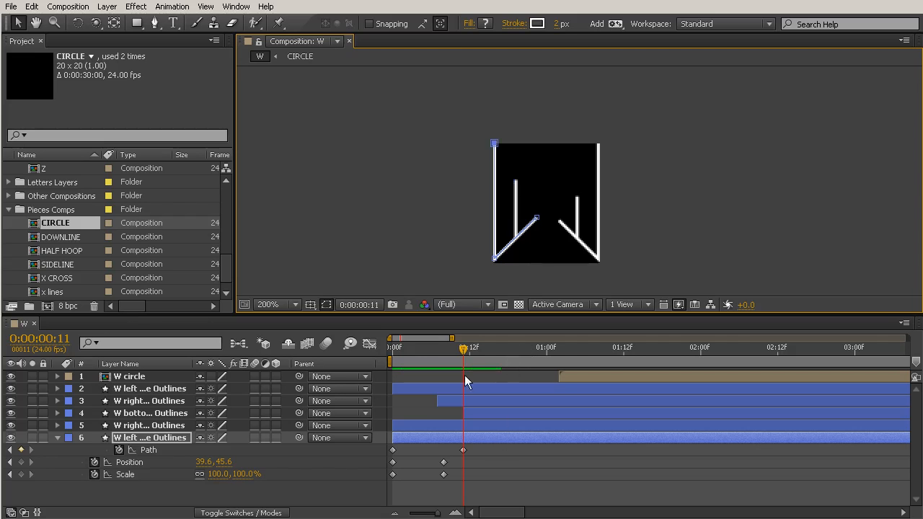
Pull the left angle's upper point inward and down at 0:00:00:10, move that Path keyframe to 0:00:00:08 and scrub through the result
left_click_drag(463, 353, 456, 354)
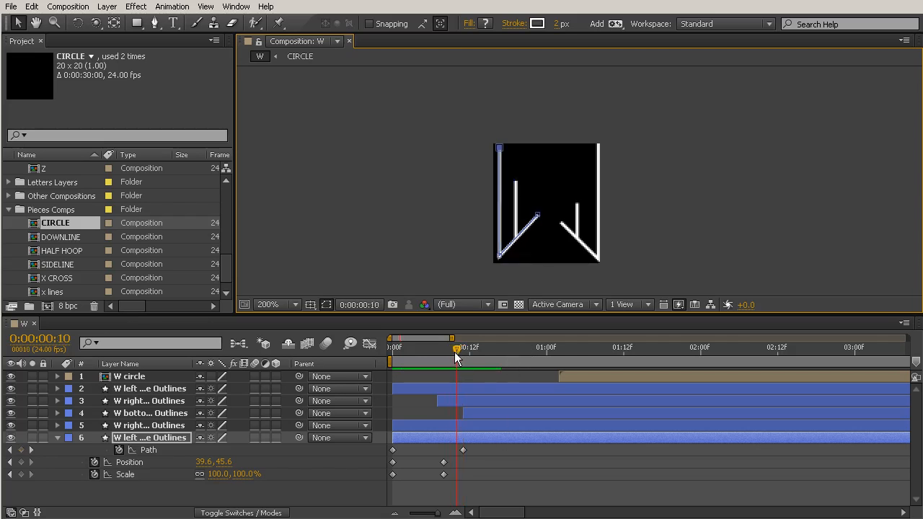
left_click_drag(500, 149, 537, 169)
left_click_drag(459, 450, 444, 450)
mouse_move(392, 363)
left_mouse_down()
mouse_move(462, 383)
mouse_move(389, 379)
mouse_move(406, 386)
mouse_move(482, 388)
mouse_move(377, 385)
mouse_move(472, 388)
mouse_move(409, 387)
mouse_move(441, 391)
left_mouse_up()
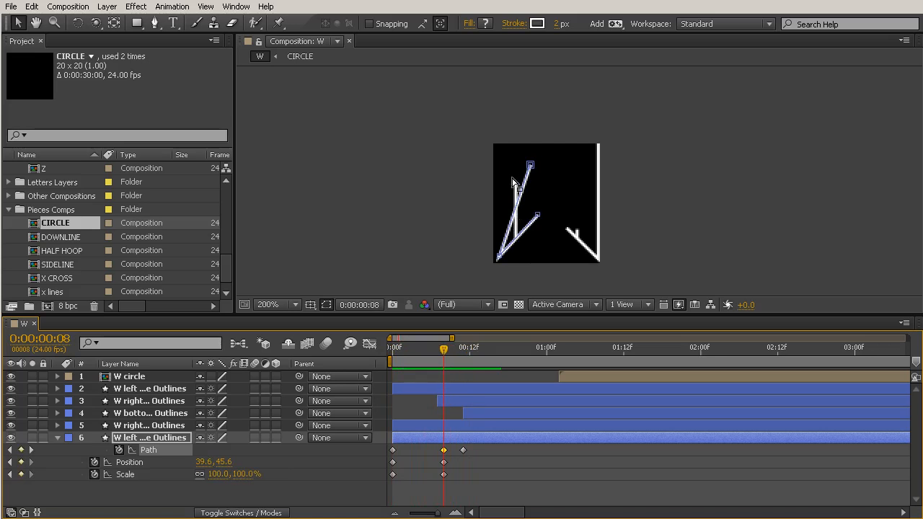
Shift the left downstroke layer to start at 0:00:00:08 and the W circle layer to start at 0:00:00:14, scrubbing to check the timing
left_click(426, 424)
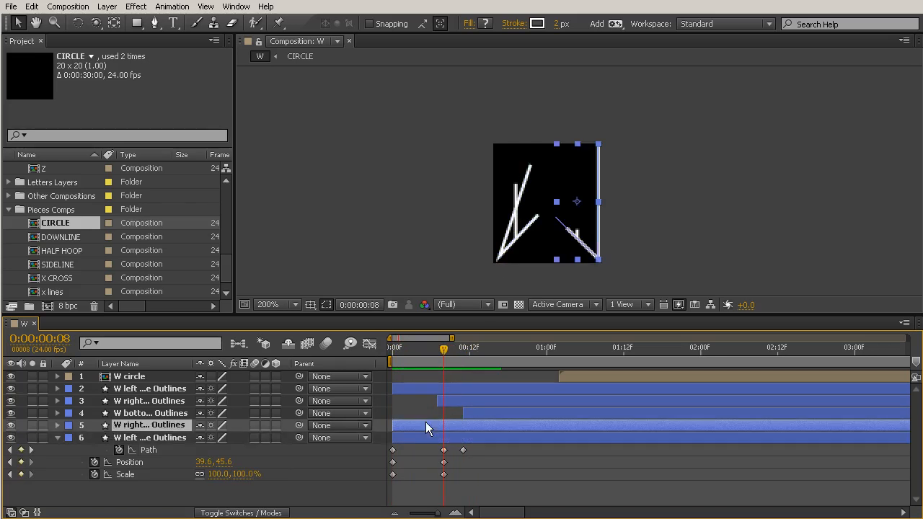
left_click(438, 390)
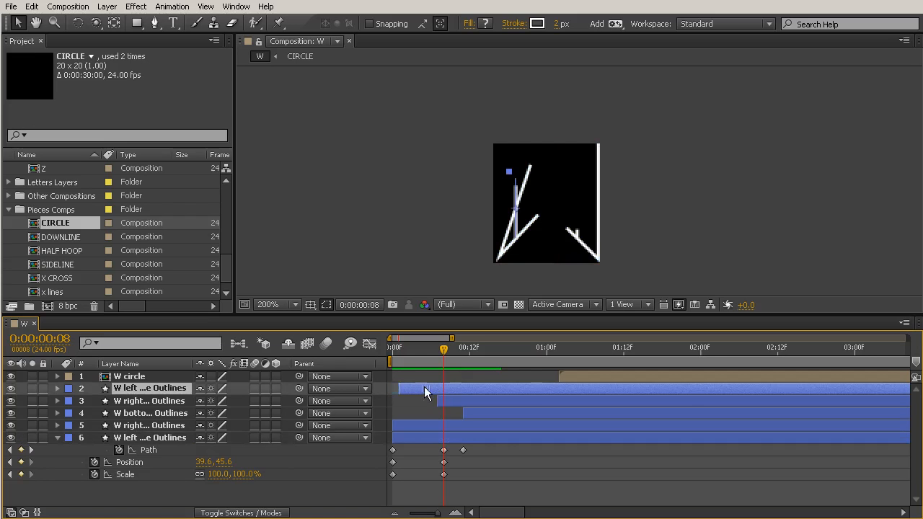
left_click_drag(425, 389, 471, 387)
left_click(450, 351)
left_click_drag(450, 352, 474, 355)
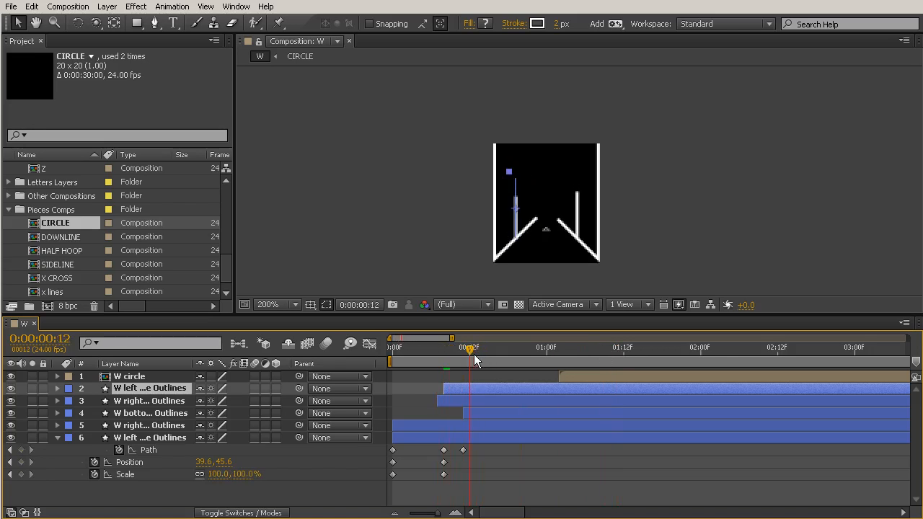
left_click_drag(569, 373, 519, 337)
Show the left angle's Path speed graph in an enlarged timeline and apply Easy Ease In to its final Path keyframe
left_click(467, 473)
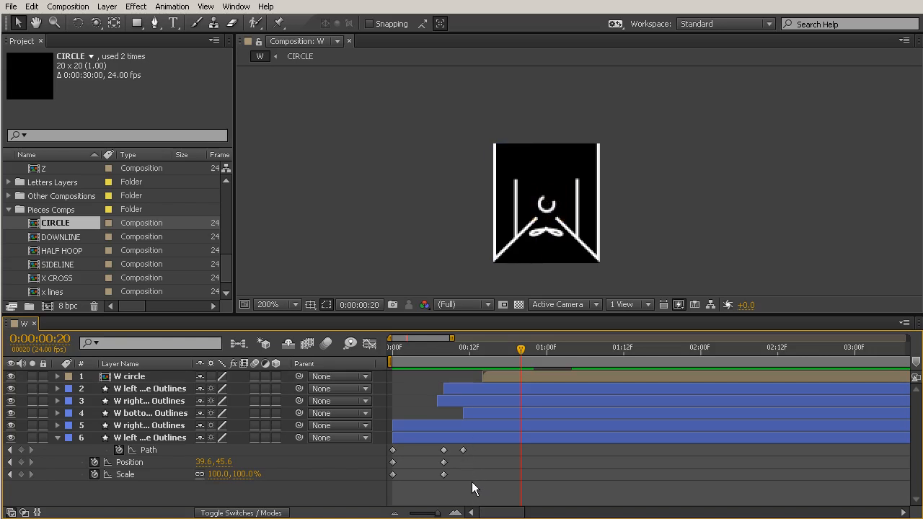
left_click_drag(474, 481, 416, 444)
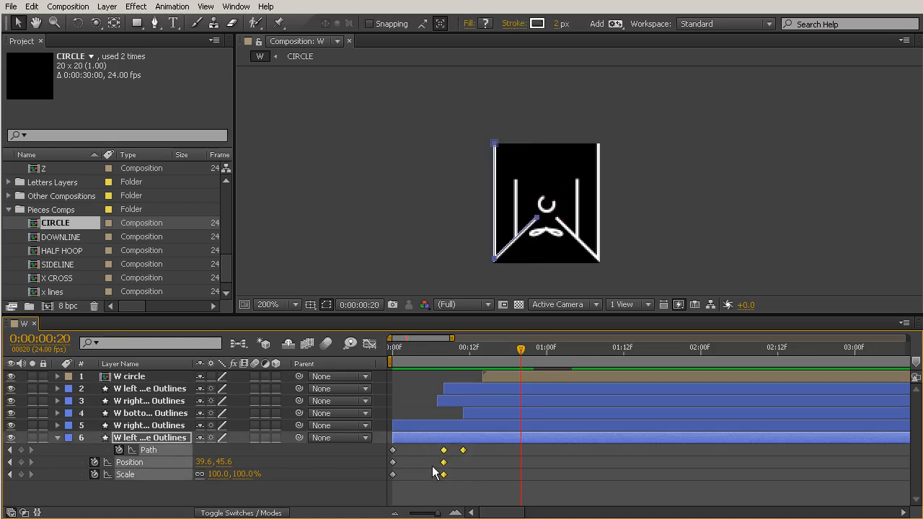
left_click(369, 343)
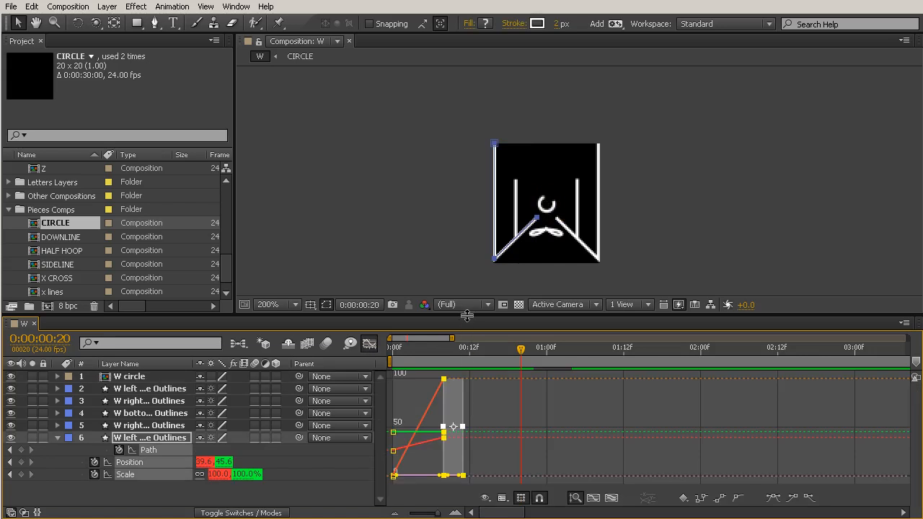
left_click_drag(467, 323, 467, 196)
left_click(225, 454)
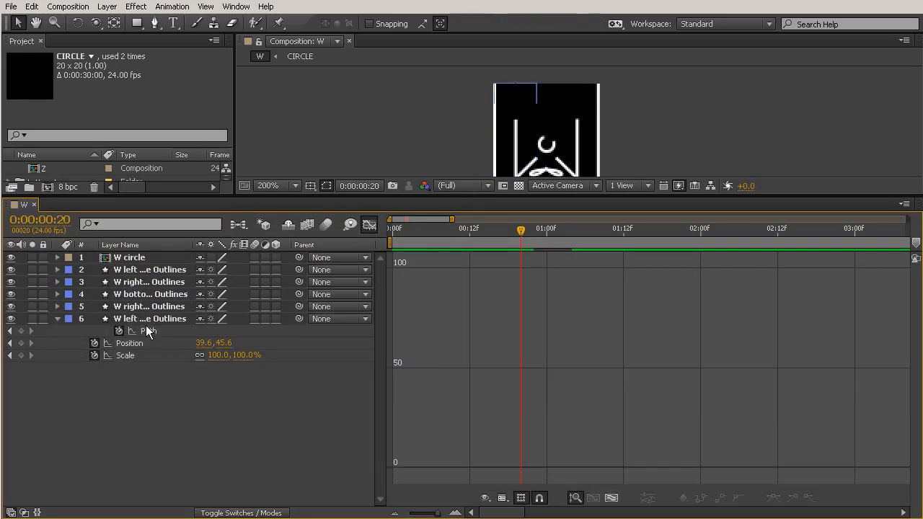
left_click(148, 330)
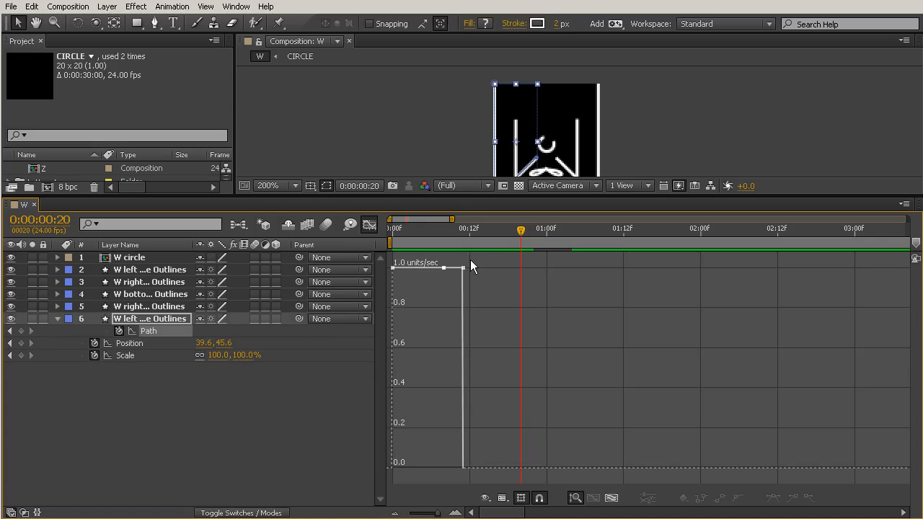
left_click_drag(463, 267, 465, 463)
key("ctrl+z")
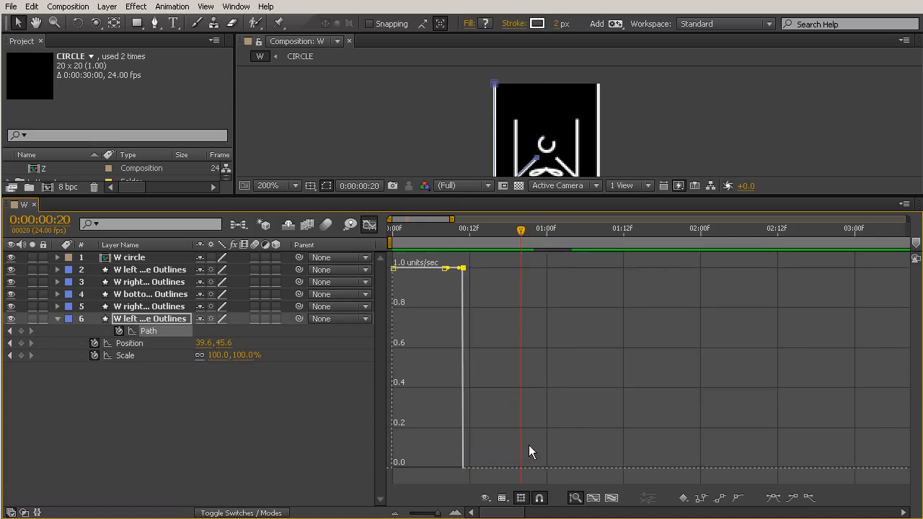
left_click(793, 501)
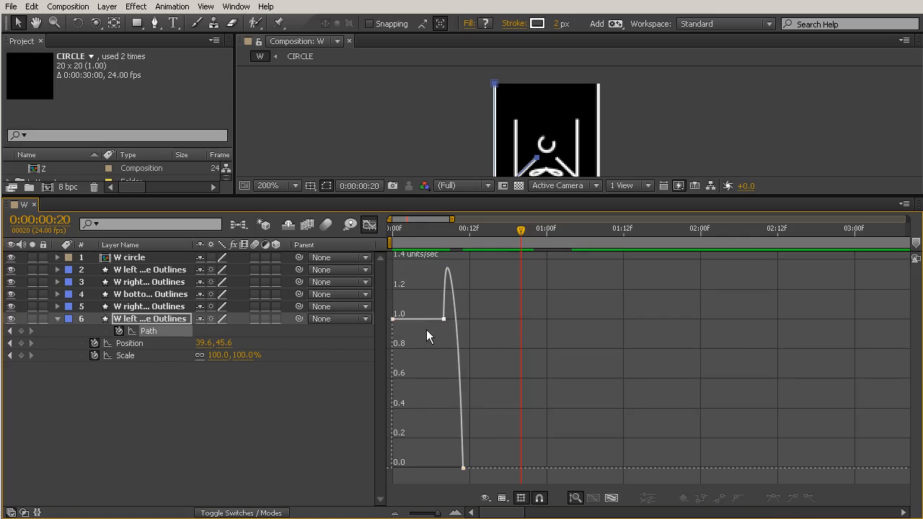
Adjust the speed handle of the Path keyframe at 0:00:00:08 and set the final Path keyframe's incoming influence to 100%
left_click(369, 225)
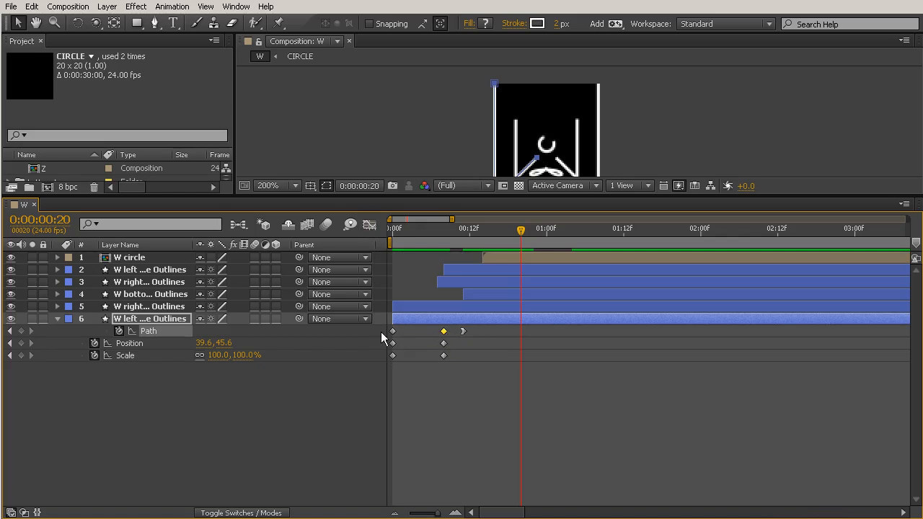
left_click(445, 332, "ctrl")
left_click(370, 225)
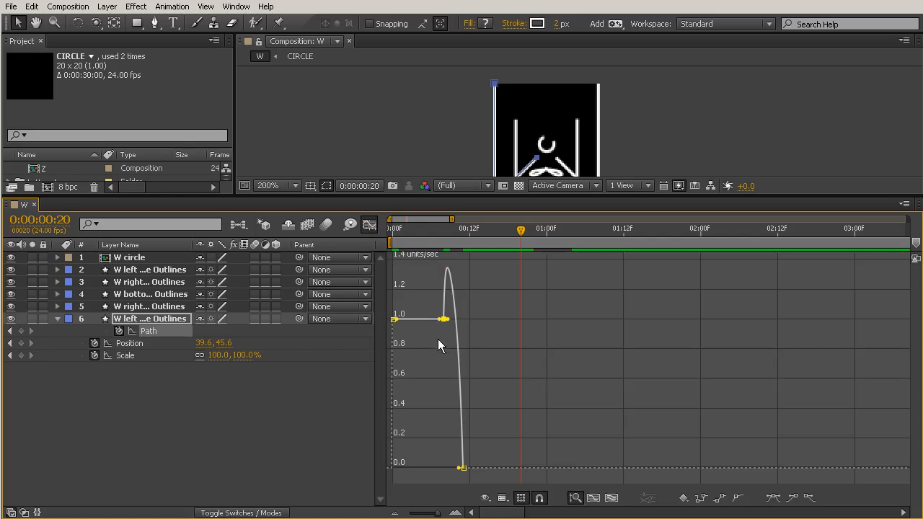
left_click_drag(443, 319, 443, 333)
left_click_drag(450, 238, 450, 258)
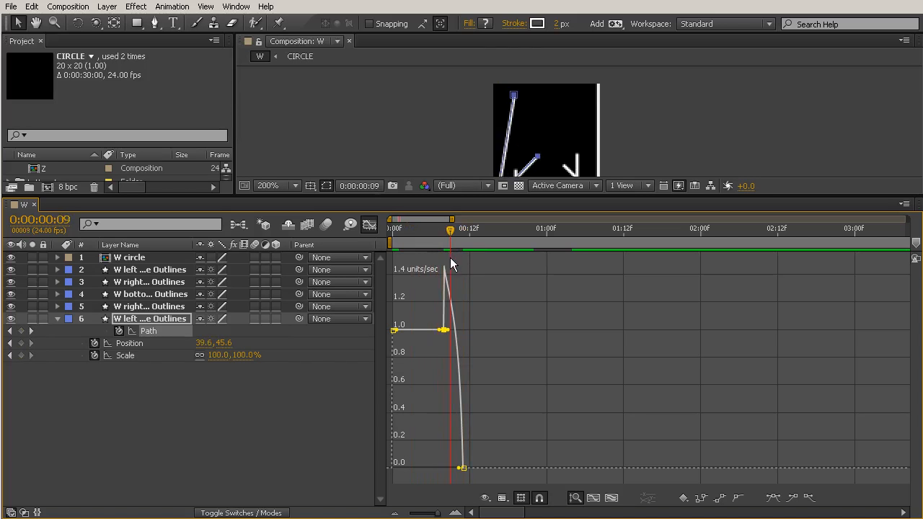
left_click_drag(462, 468, 452, 468)
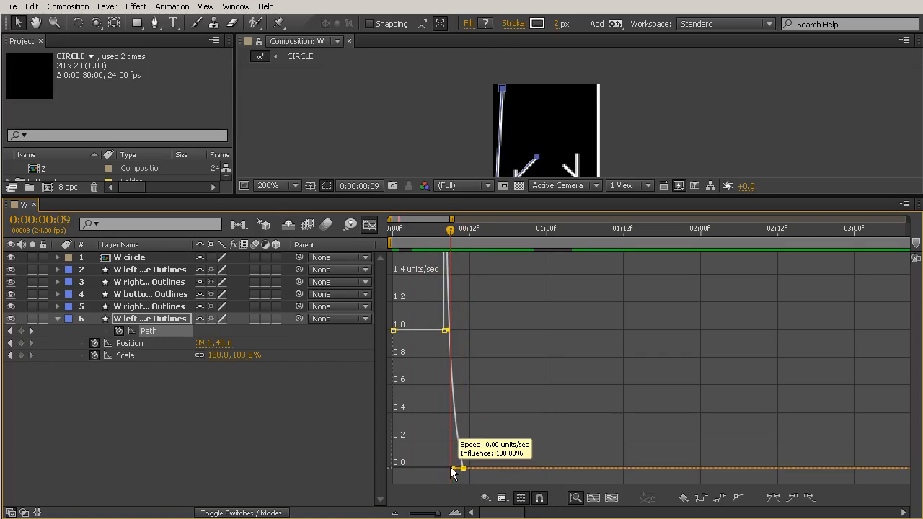
left_click_drag(451, 239, 478, 274)
Move the left angle's final Path keyframe out to 0:00:00:21 and scrub through the animation from the first frame to 0:00:01:03
left_click_drag(462, 468, 530, 475)
left_click_drag(472, 252, 540, 313)
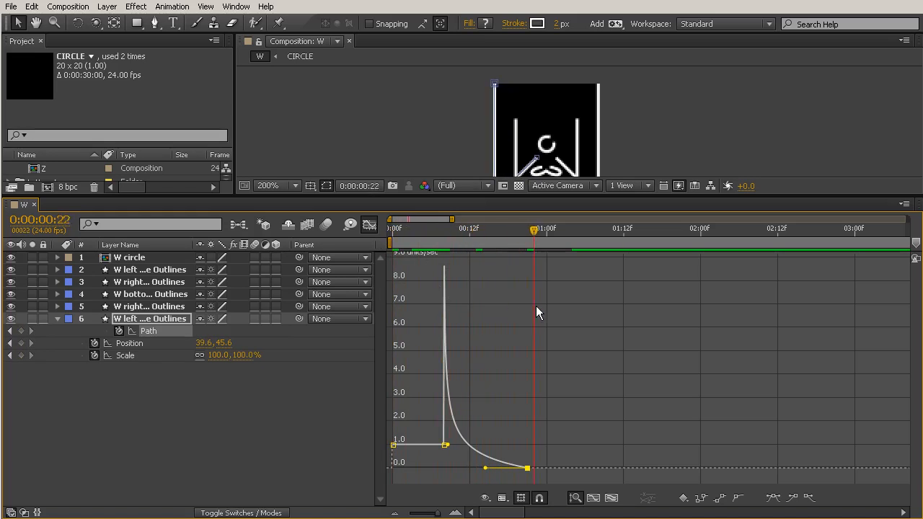
left_click(390, 234)
left_click_drag(392, 240, 565, 274)
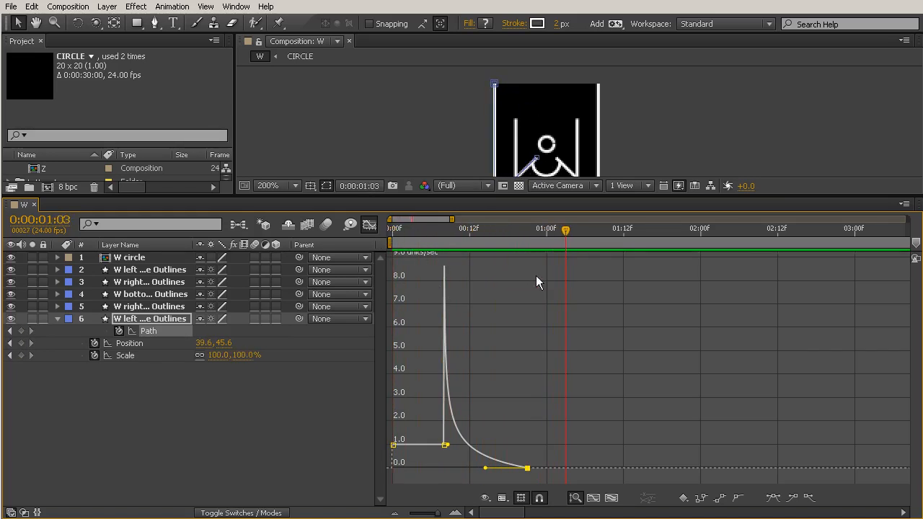
Apply Easy Ease In to the left angle's final Position keyframe and scrub back to the first frame
left_click(129, 343)
left_click_drag(468, 259, 429, 368)
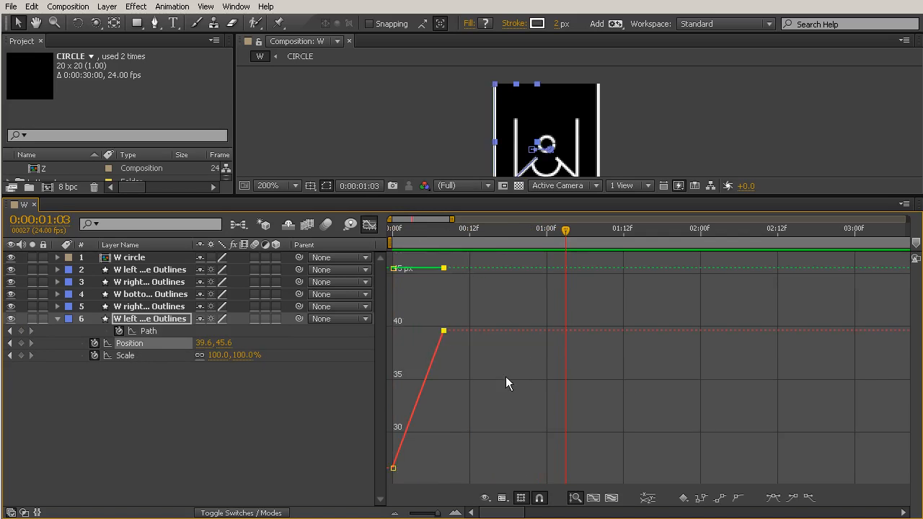
left_click(792, 497)
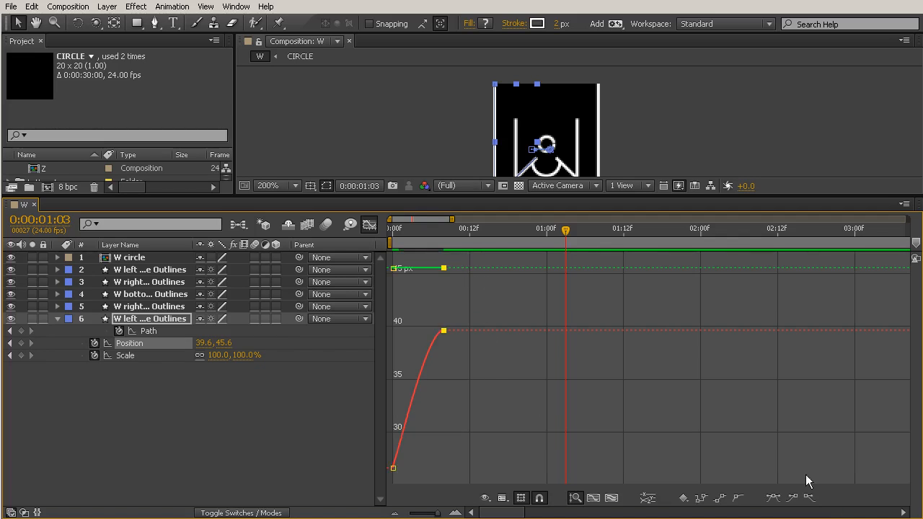
left_click_drag(411, 232, 393, 267)
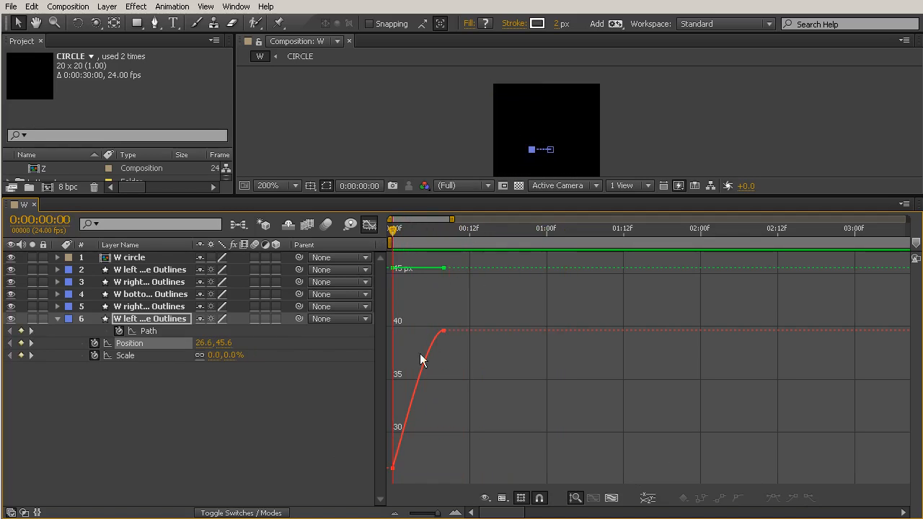
Apply Easy Ease In to the left angle's final Scale keyframe, return to the smaller layer timeline and scrub to 0:00:01:19
left_click(128, 356)
left_click_drag(490, 303, 393, 252)
left_click(793, 498)
left_click(369, 225)
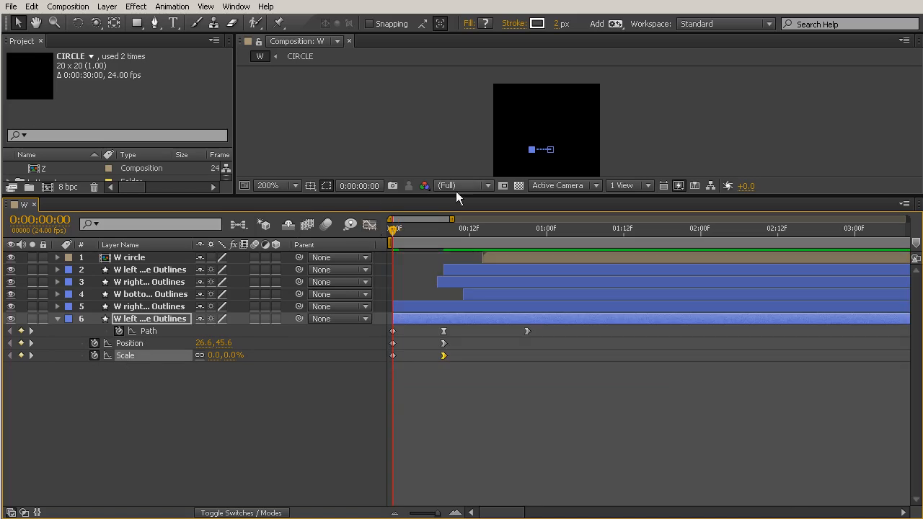
left_click_drag(475, 196, 433, 302)
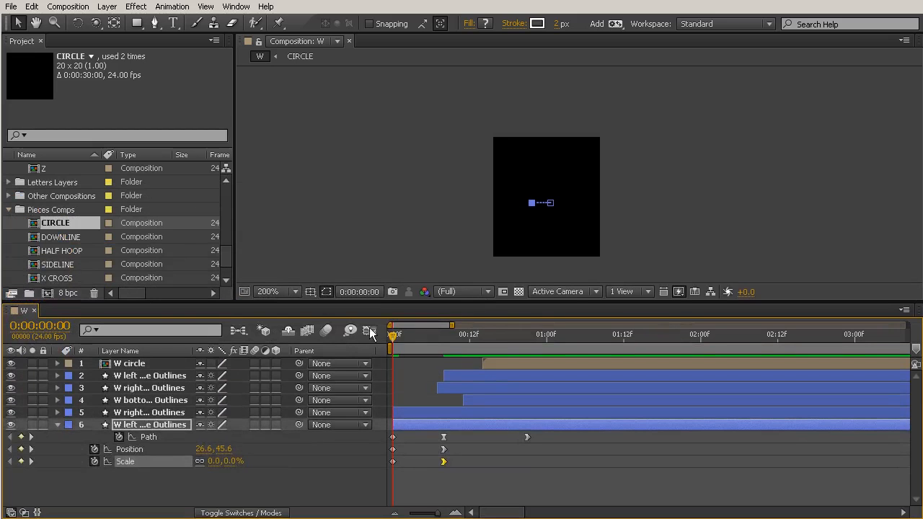
left_click_drag(394, 332, 669, 344)
left_click(652, 451)
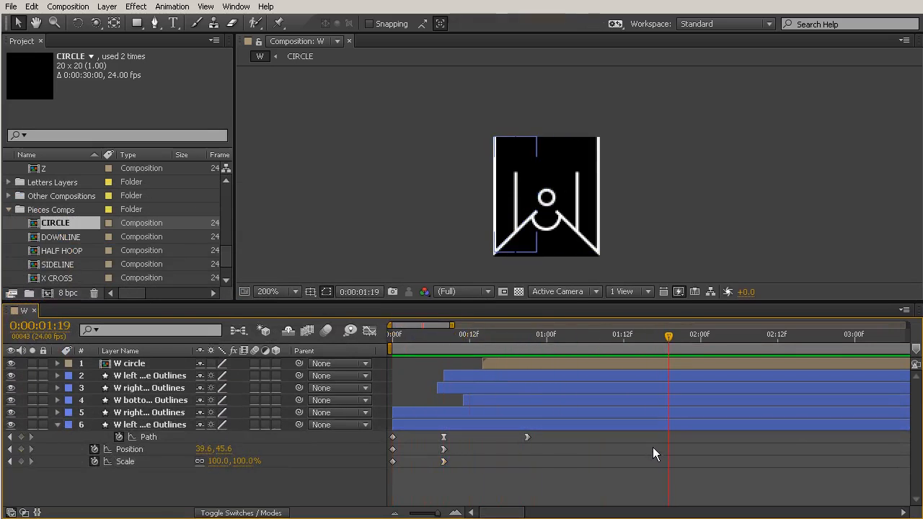